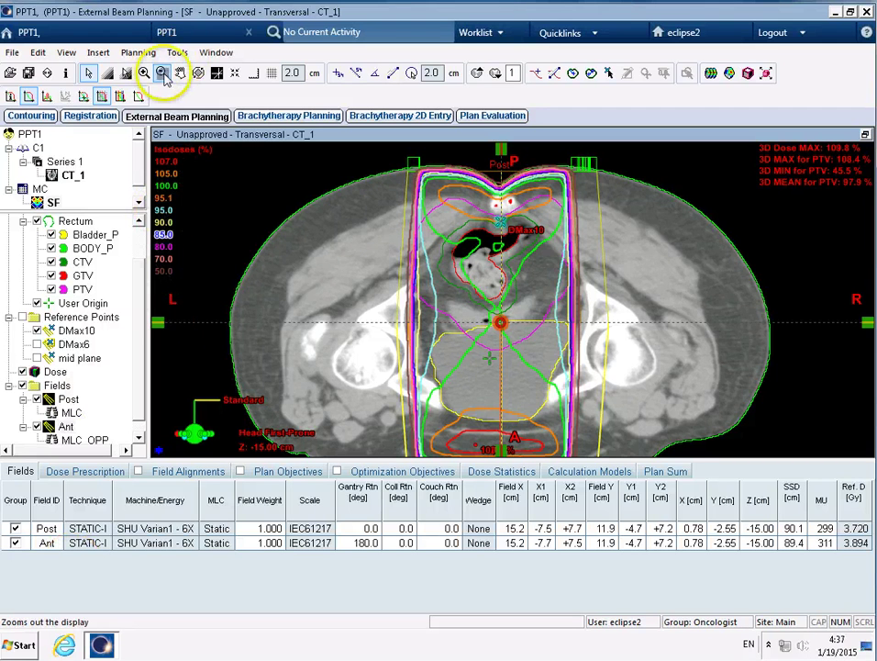
Examine the isodose distribution and anterior and posterior hot spots across the transversal CT slices of the SF plan.
{"action": "left_click", "coordinate": [164, 74]}
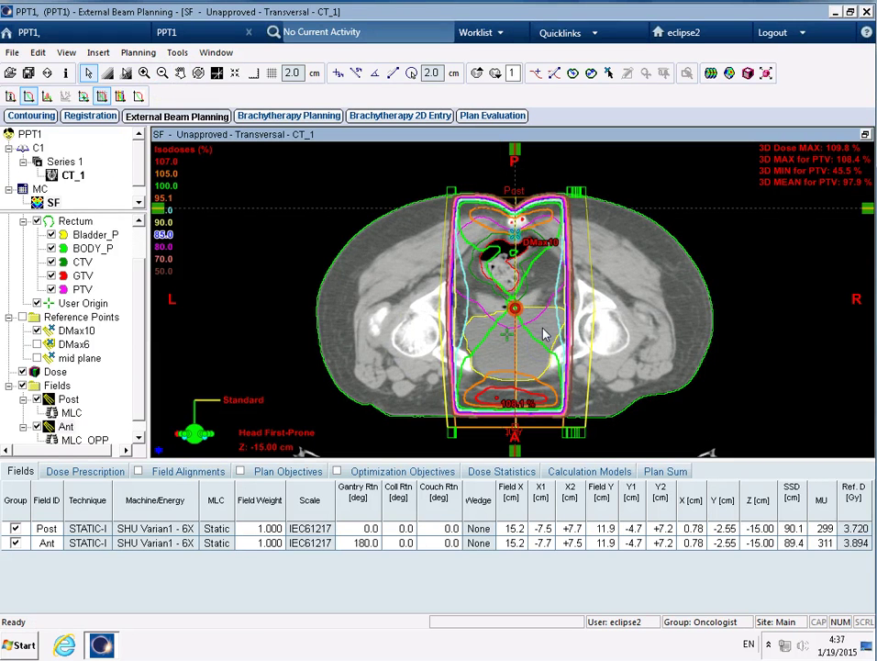
{"action": "scroll", "coordinate": [544, 335], "scroll_direction": "up", "scroll_amount": 11}
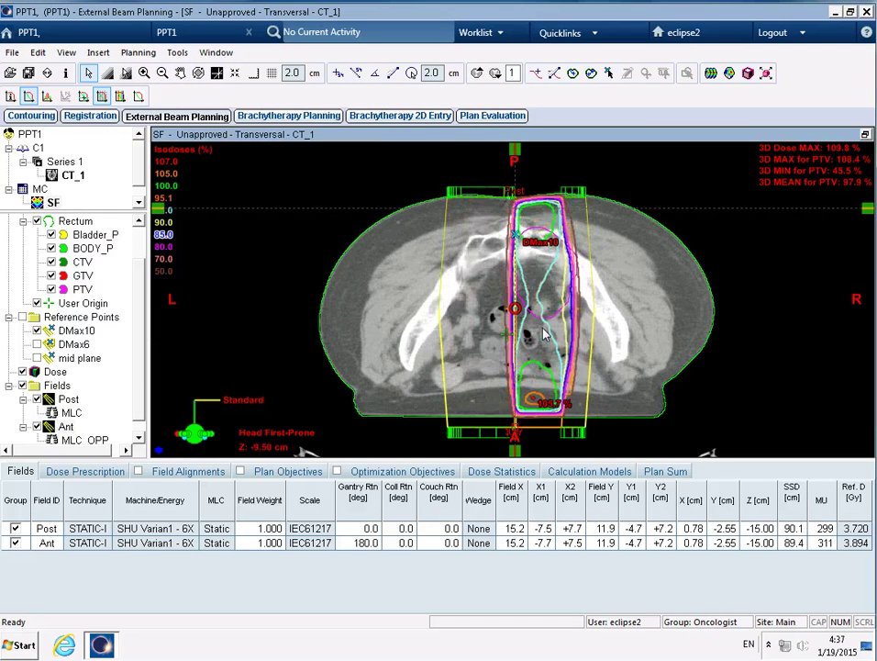
{"action": "scroll", "coordinate": [543, 335], "scroll_direction": "down", "scroll_amount": 13}
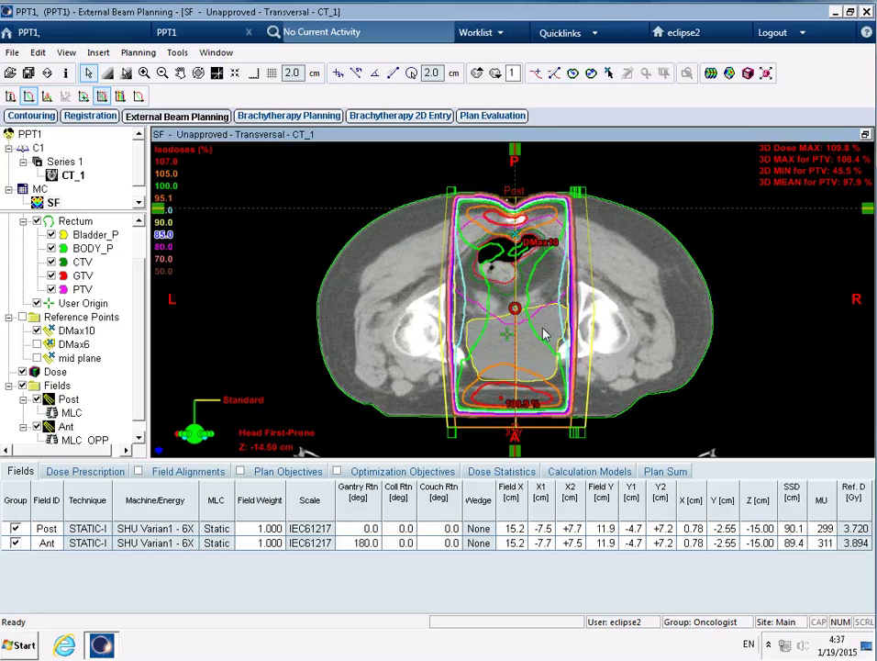
{"action": "scroll", "coordinate": [543, 335], "scroll_direction": "up", "scroll_amount": 3}
{"action": "scroll", "coordinate": [543, 335], "scroll_direction": "up", "scroll_amount": 2}
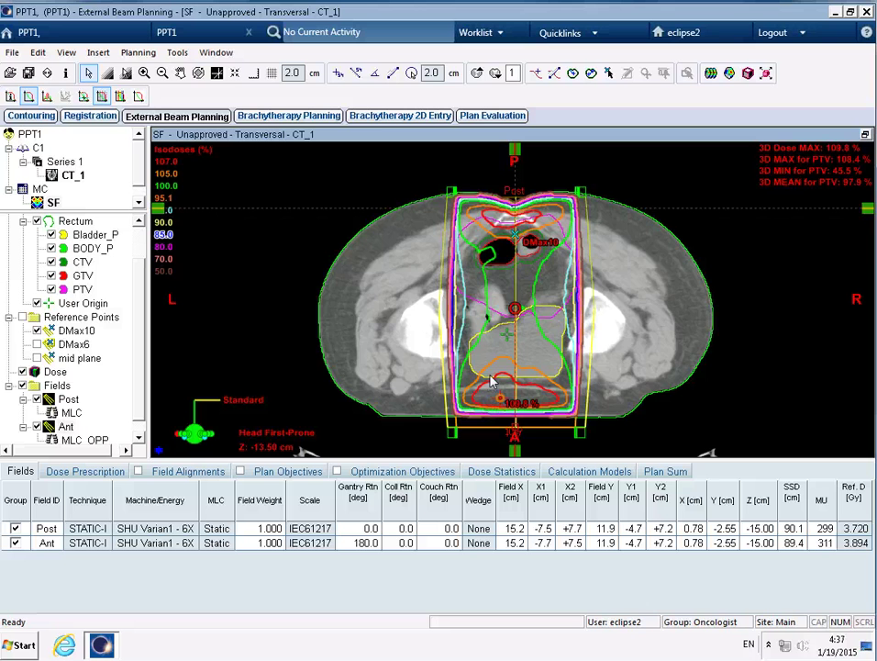
{"action": "scroll", "coordinate": [492, 381], "scroll_direction": "down", "scroll_amount": 5}
{"action": "scroll", "coordinate": [492, 381], "scroll_direction": "up", "scroll_amount": 5}
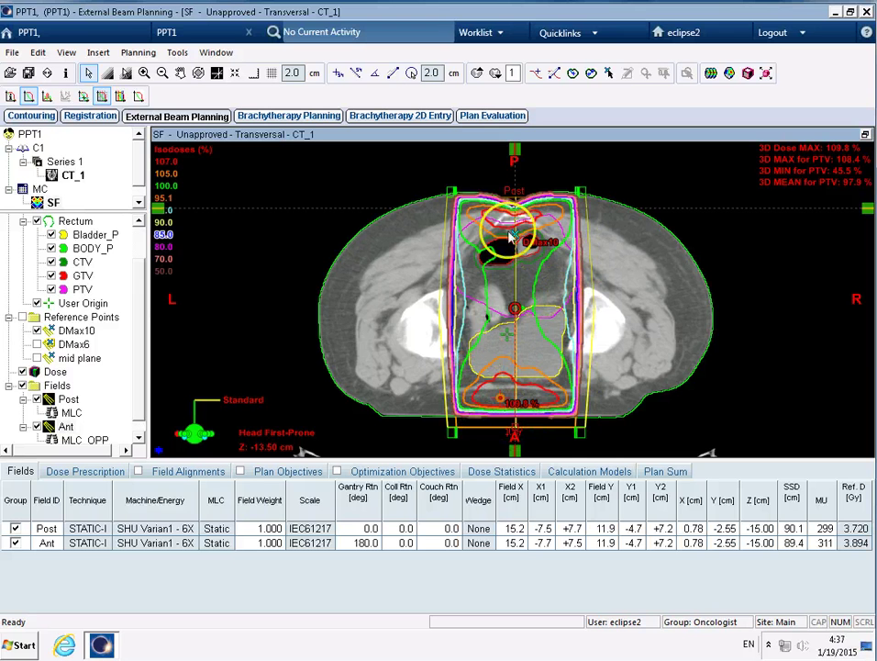
{"action": "scroll", "coordinate": [513, 259], "scroll_direction": "up", "scroll_amount": 4}
{"action": "scroll", "coordinate": [514, 265], "scroll_direction": "down", "scroll_amount": 7}
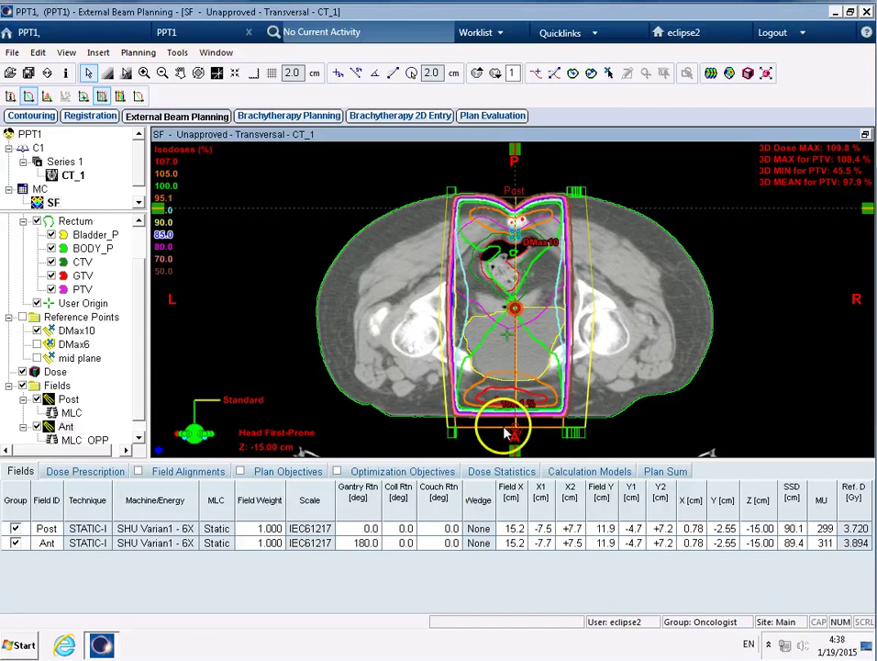
Measure the dose line profile from the posterior to the anterior surface along the central axis on the Z -15.00 cm slice.
{"action": "left_click", "coordinate": [554, 74]}
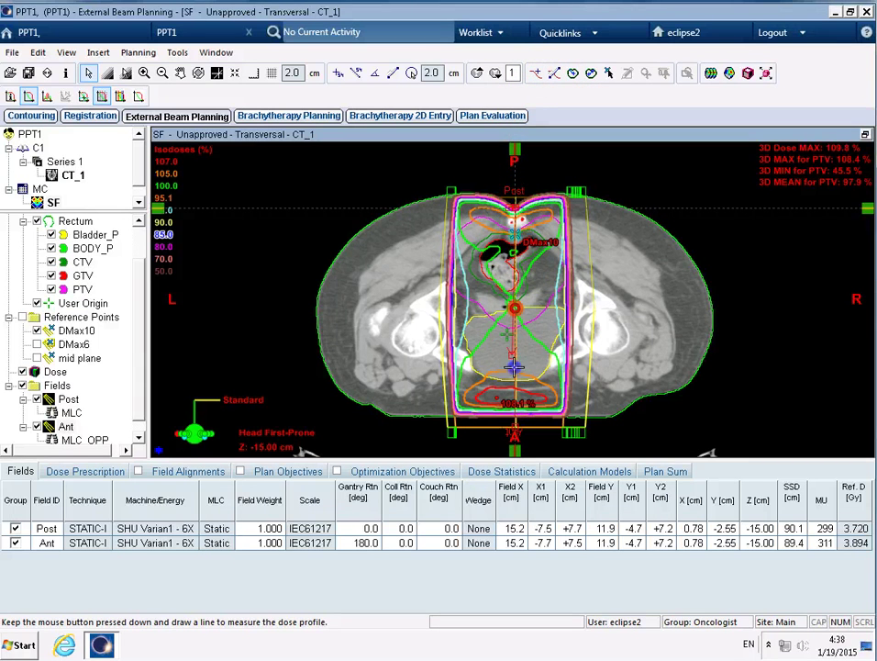
{"action": "left_click_drag", "start_coordinate": [515, 417], "coordinate": [512, 422]}
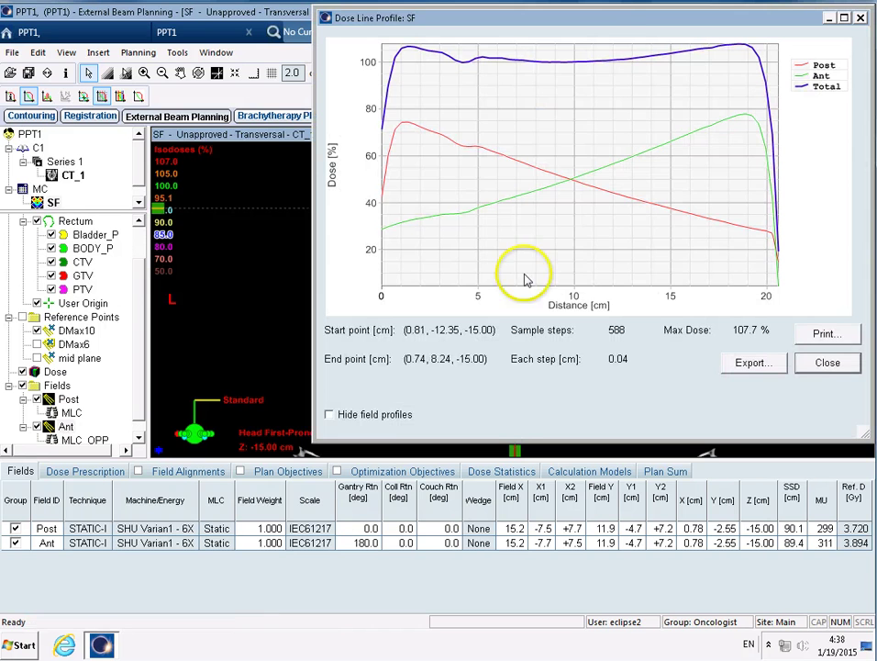
{"action": "left_click_drag", "start_coordinate": [619, 24], "coordinate": [504, 131]}
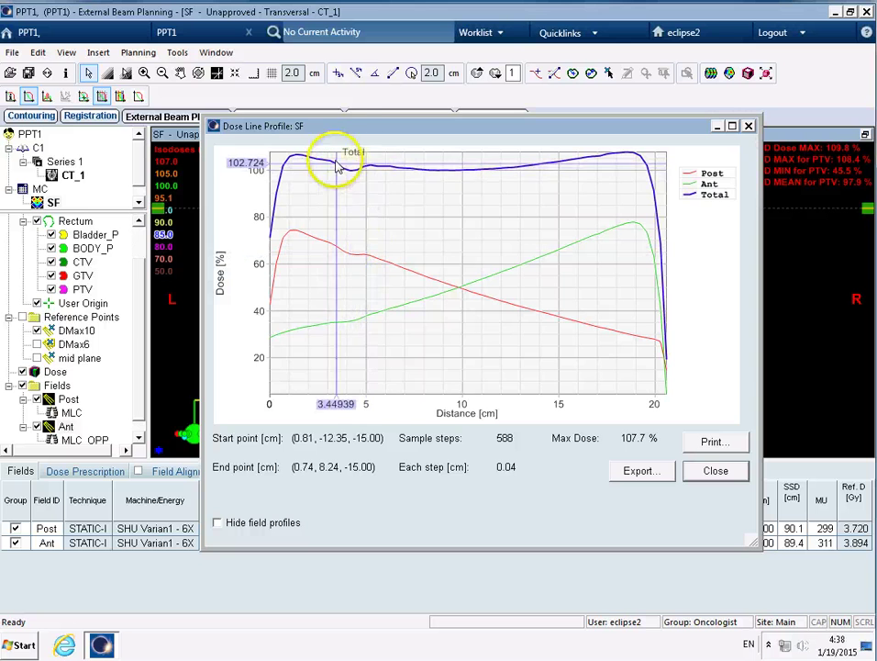
{"action": "left_click", "coordinate": [749, 126]}
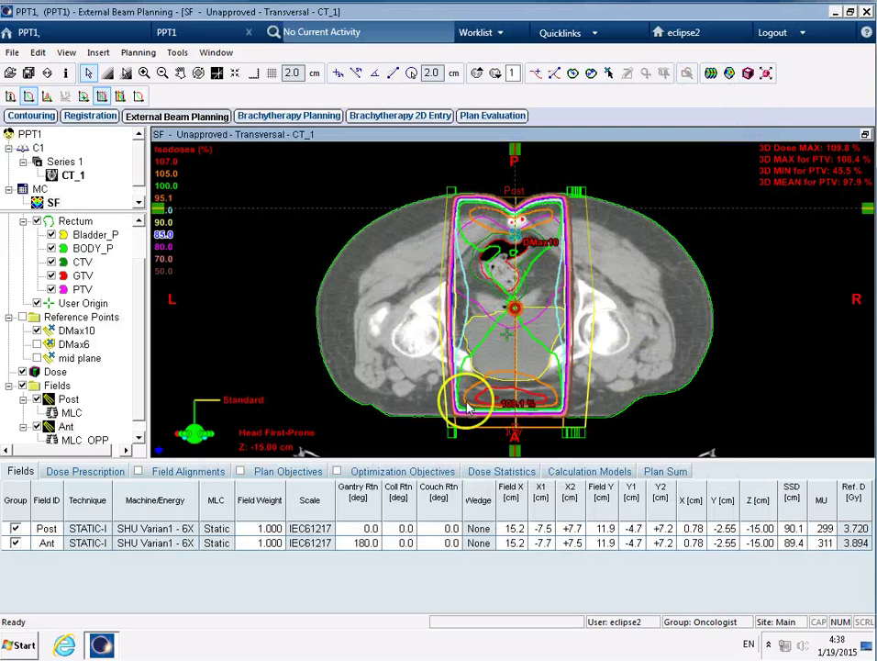
Inspect the PTV curve in the enlarged dose volume histogram with the cross-hair at about 95% relative dose.
{"action": "left_click", "coordinate": [866, 135]}
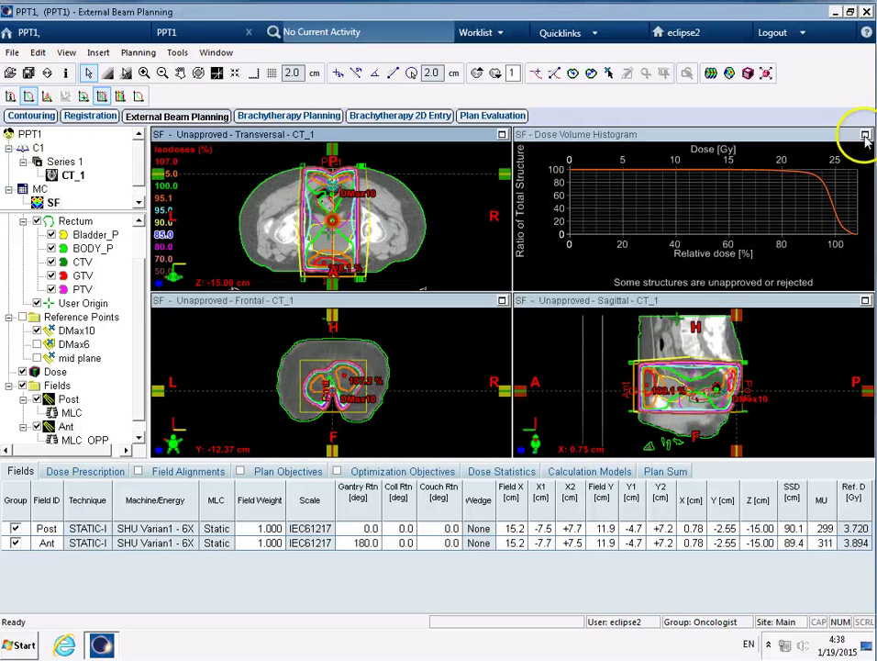
{"action": "left_click", "coordinate": [865, 136]}
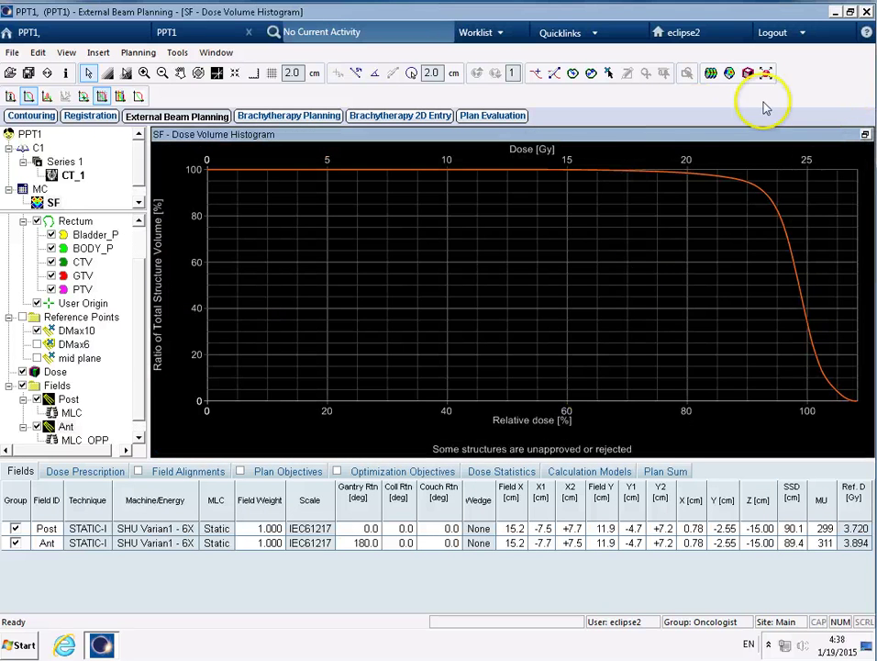
{"action": "right_click", "coordinate": [737, 376]}
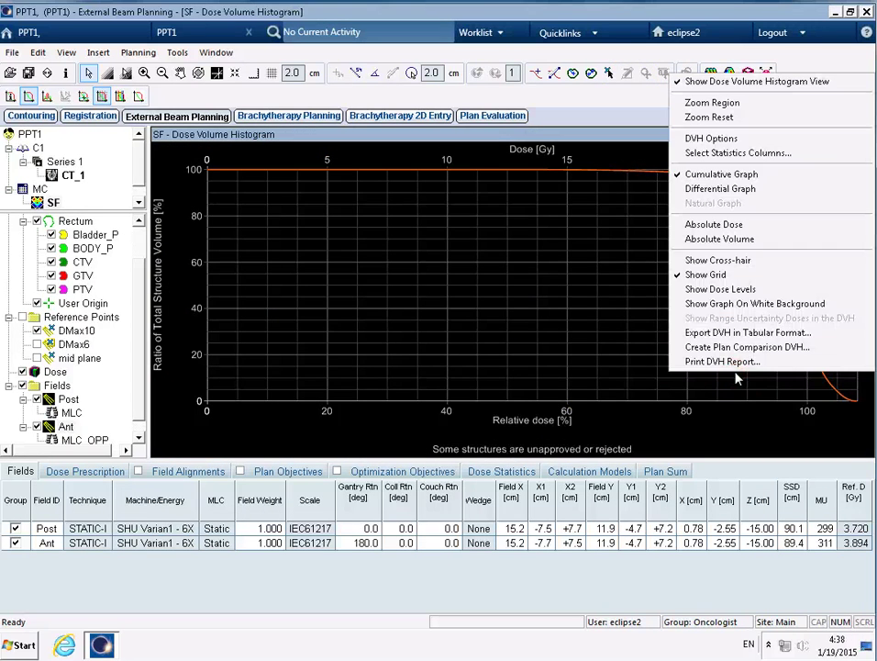
{"action": "left_click", "coordinate": [768, 261]}
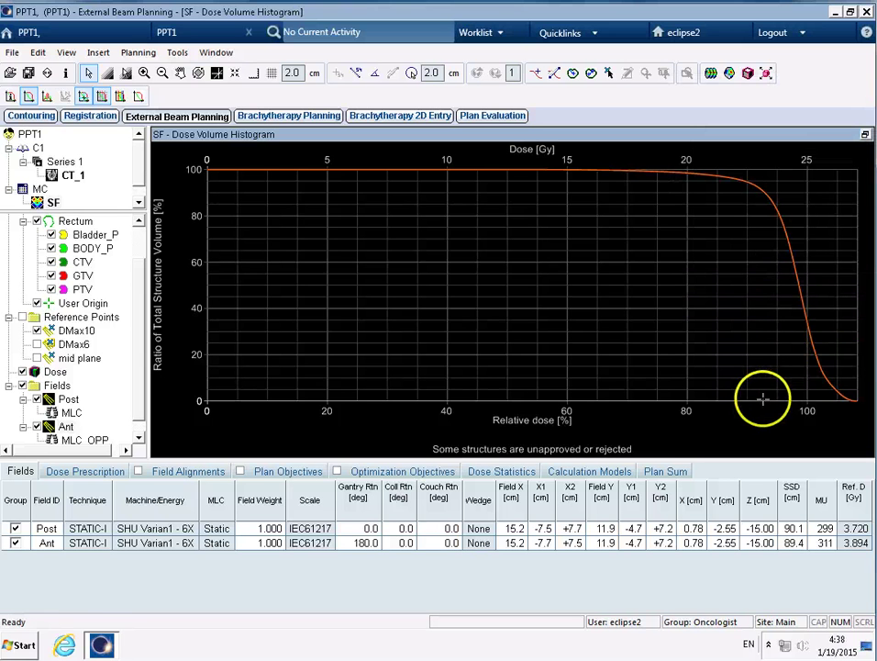
{"action": "left_click_drag", "start_coordinate": [773, 309], "coordinate": [776, 209]}
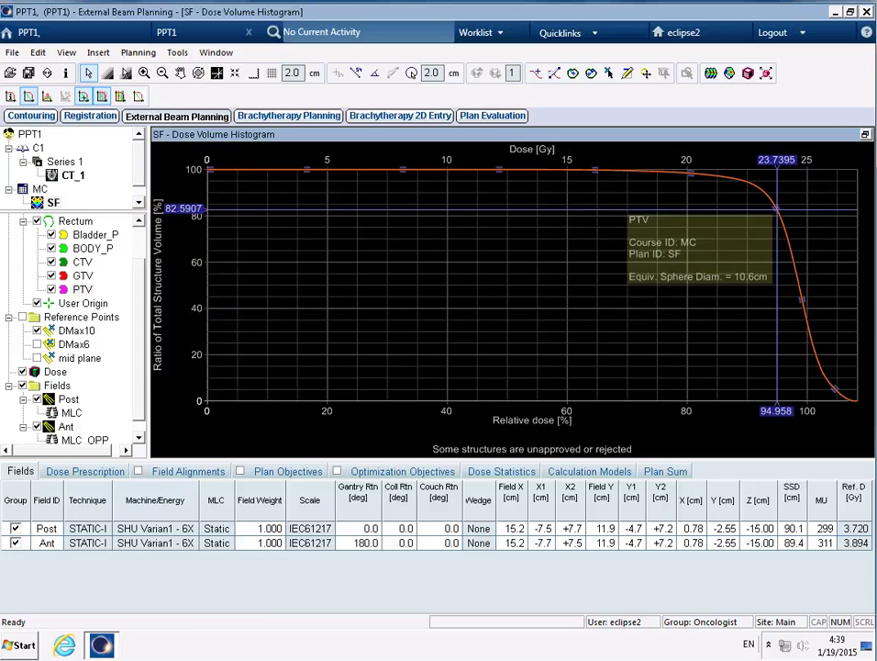
{"action": "left_click", "coordinate": [866, 136]}
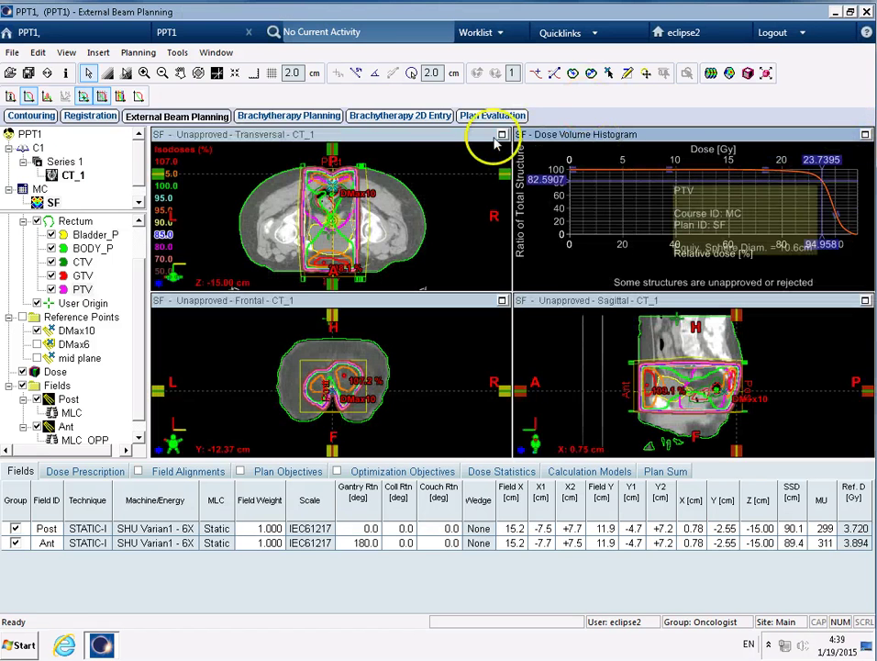
Hide the DMax10 reference point and the Rectum, CTV and GTV entries in the enlarged transversal view.
{"action": "left_click", "coordinate": [502, 135]}
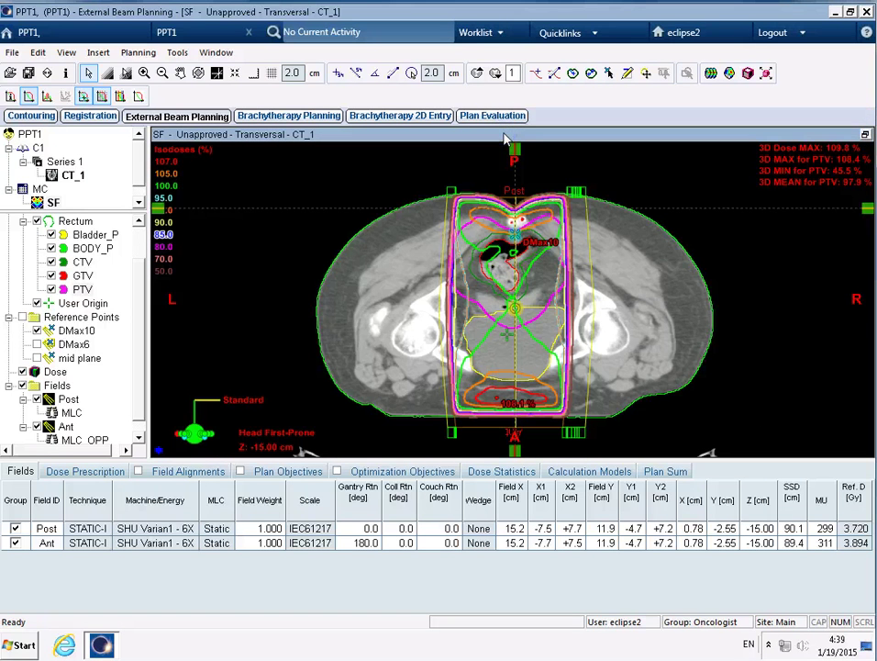
{"action": "scroll", "coordinate": [574, 326], "scroll_direction": "up", "scroll_amount": 5}
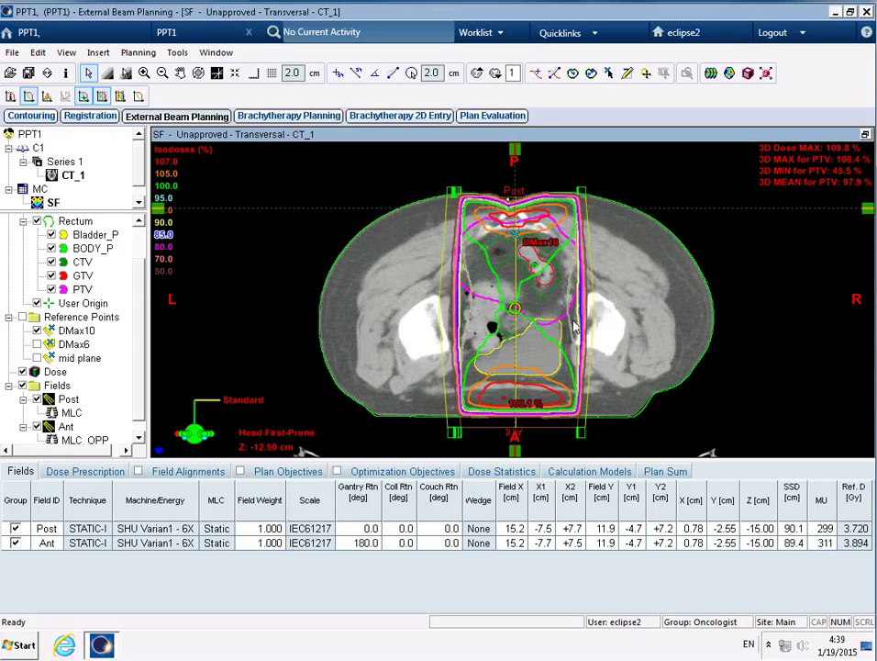
{"action": "scroll", "coordinate": [573, 326], "scroll_direction": "down", "scroll_amount": 5}
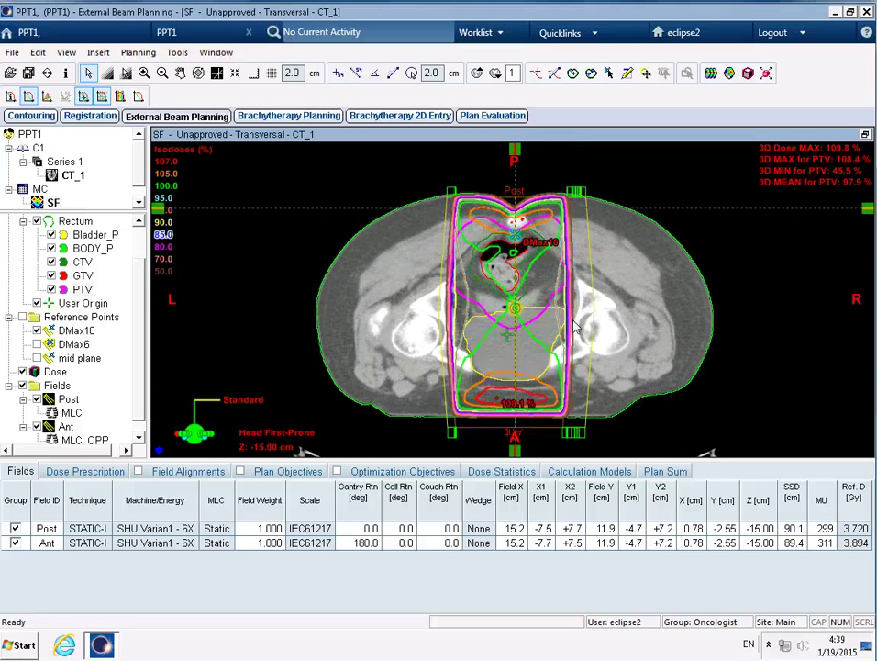
{"action": "scroll", "coordinate": [574, 326], "scroll_direction": "up", "scroll_amount": 3}
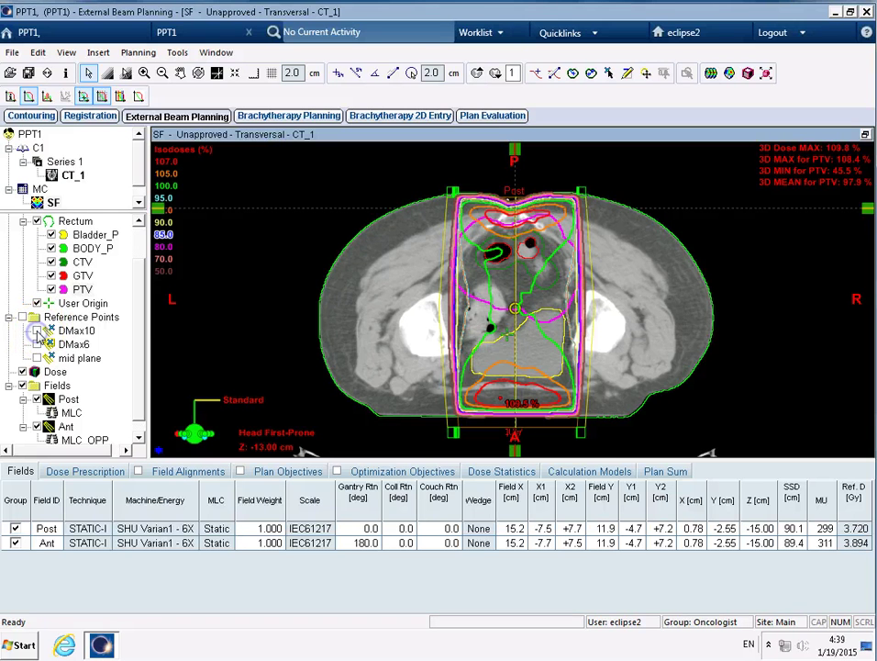
{"action": "scroll", "coordinate": [514, 282], "scroll_direction": "down", "scroll_amount": 4}
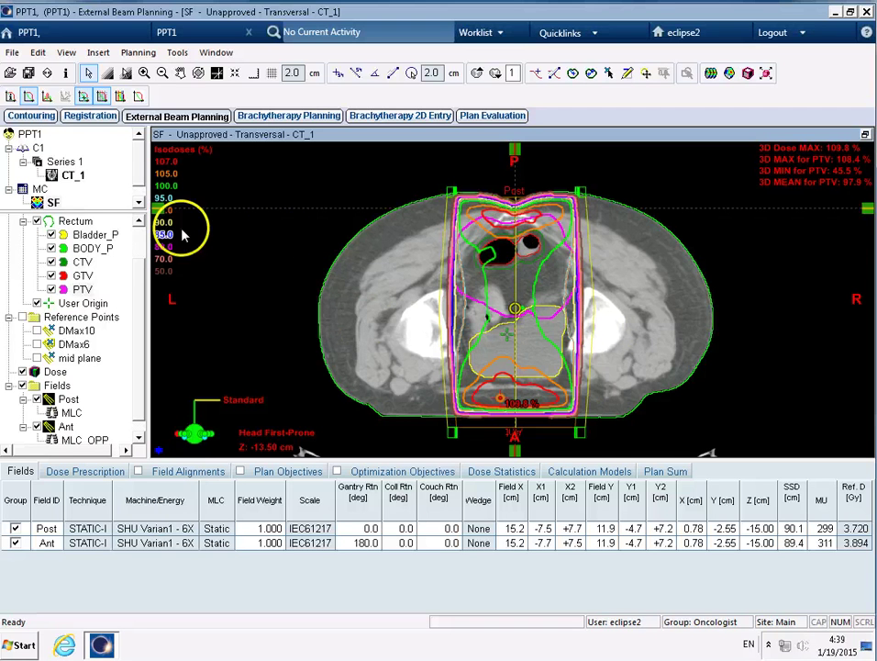
{"action": "left_click", "coordinate": [51, 276]}
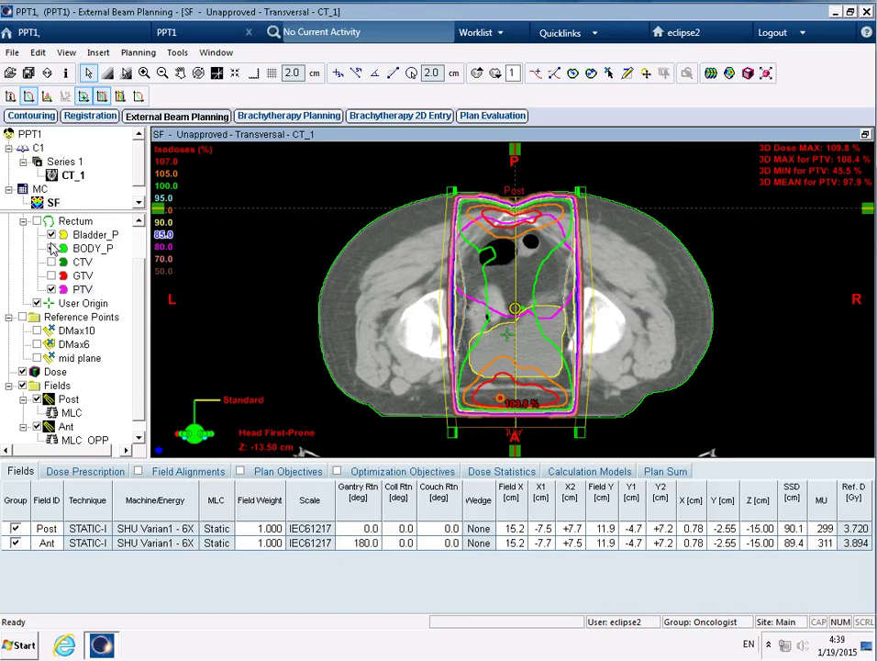
Replace the dose volume histogram with the model view and set its beam's eye view to the Post field.
{"action": "left_click", "coordinate": [867, 135]}
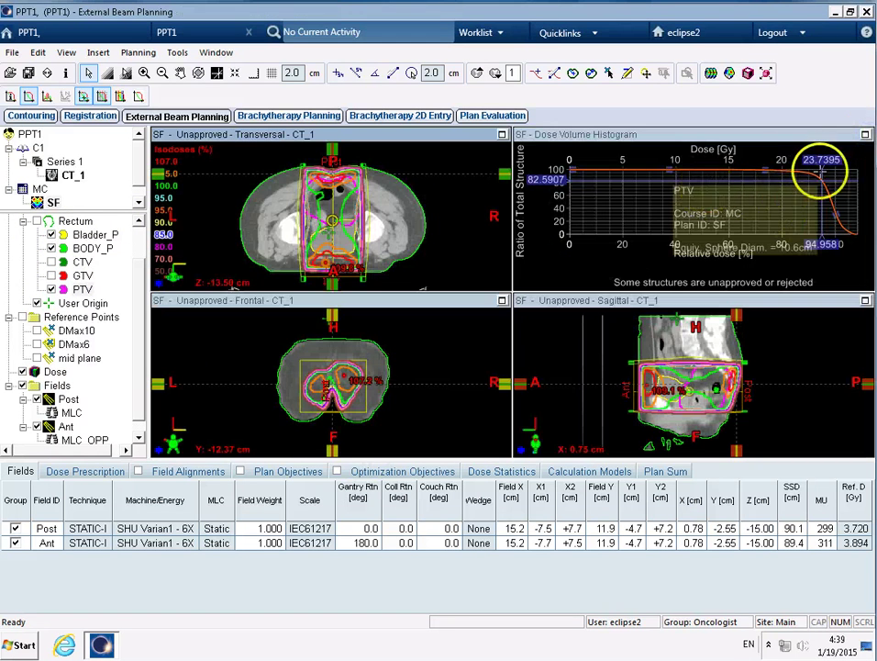
{"action": "right_click", "coordinate": [789, 179]}
{"action": "left_click", "coordinate": [712, 189]}
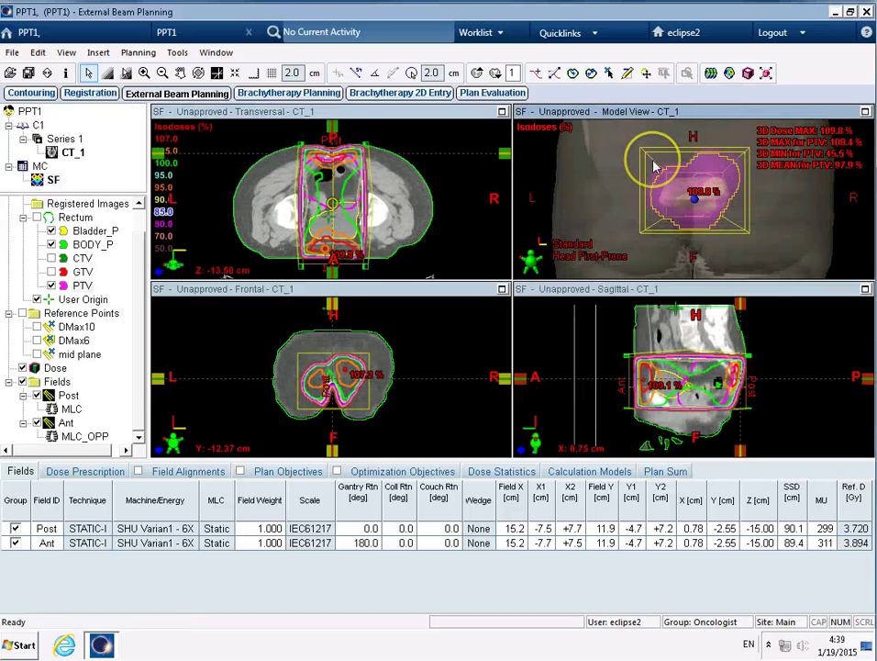
{"action": "right_click", "coordinate": [603, 174]}
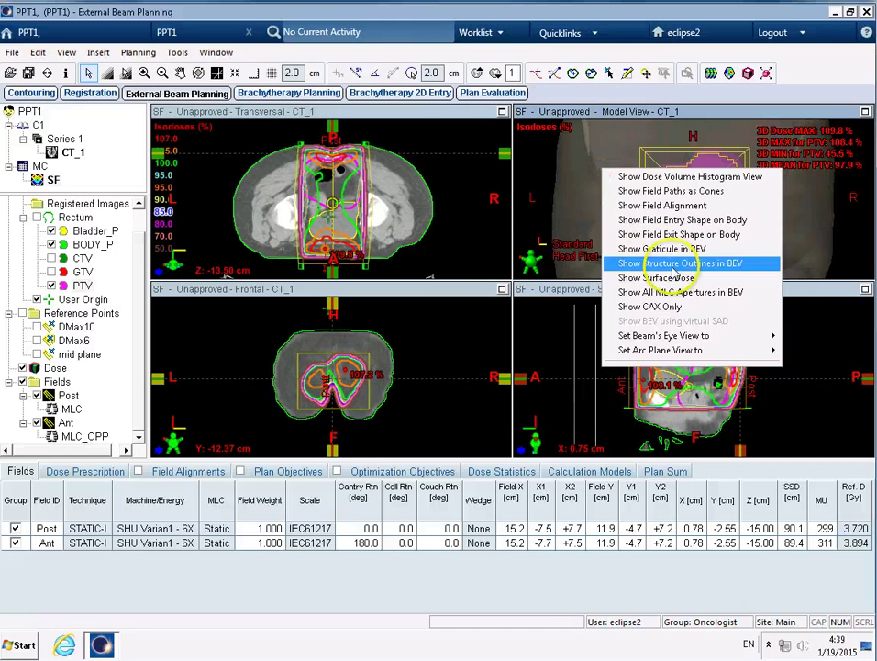
{"action": "left_click", "coordinate": [566, 177]}
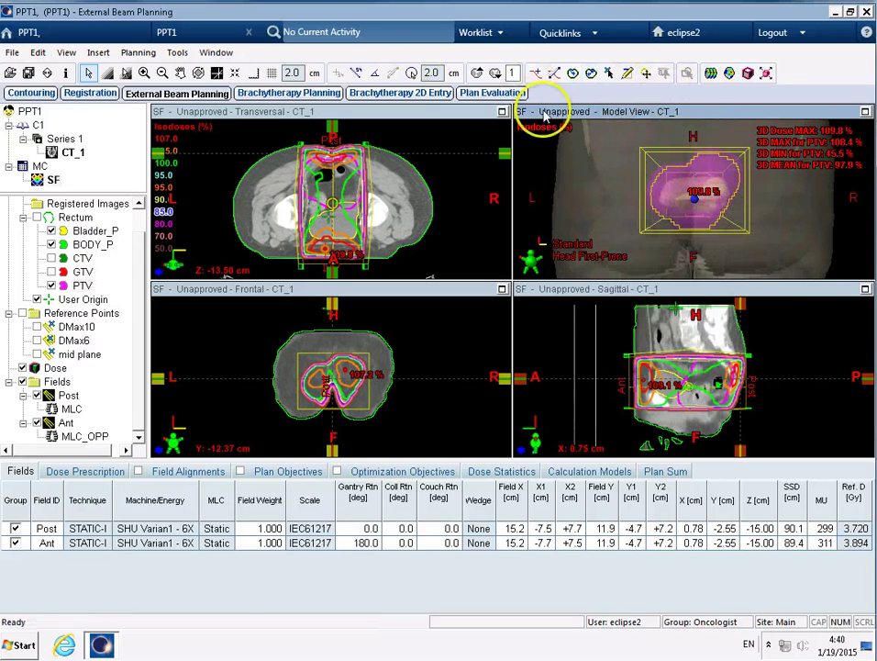
{"action": "right_click", "coordinate": [640, 176]}
{"action": "mouse_move", "coordinate": [698, 339]}
{"action": "left_click", "coordinate": [838, 341]}
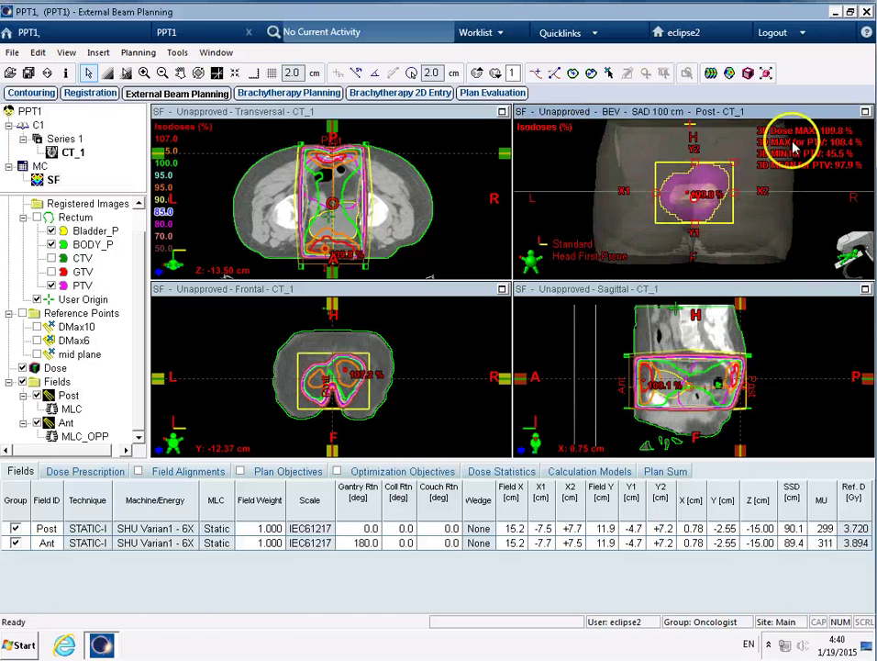
{"action": "left_click_drag", "start_coordinate": [282, 252], "coordinate": [310, 227]}
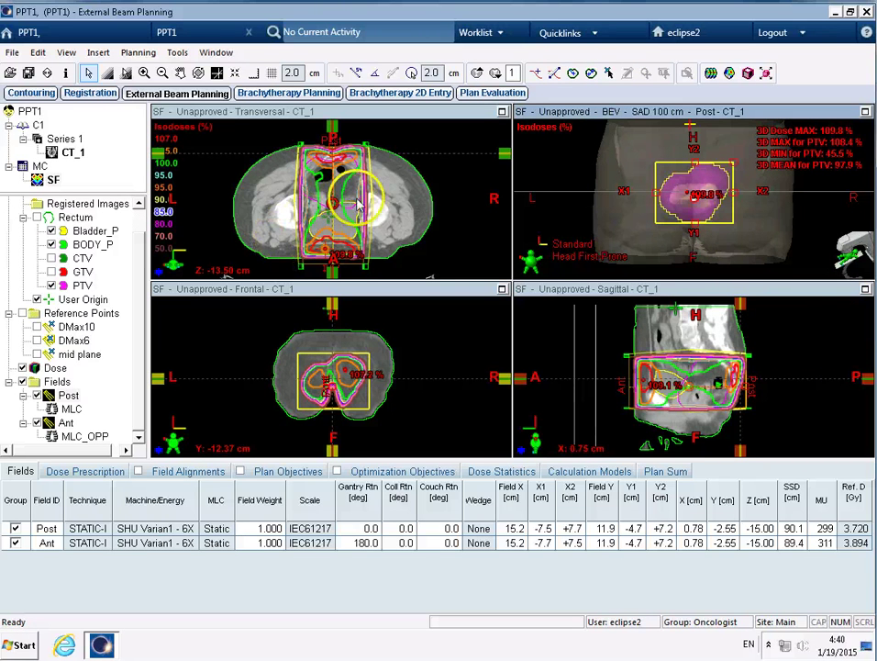
Limit the displayed isodoses to the 95.0% cyan level in the enlarged transversal view.
{"action": "left_click", "coordinate": [503, 111]}
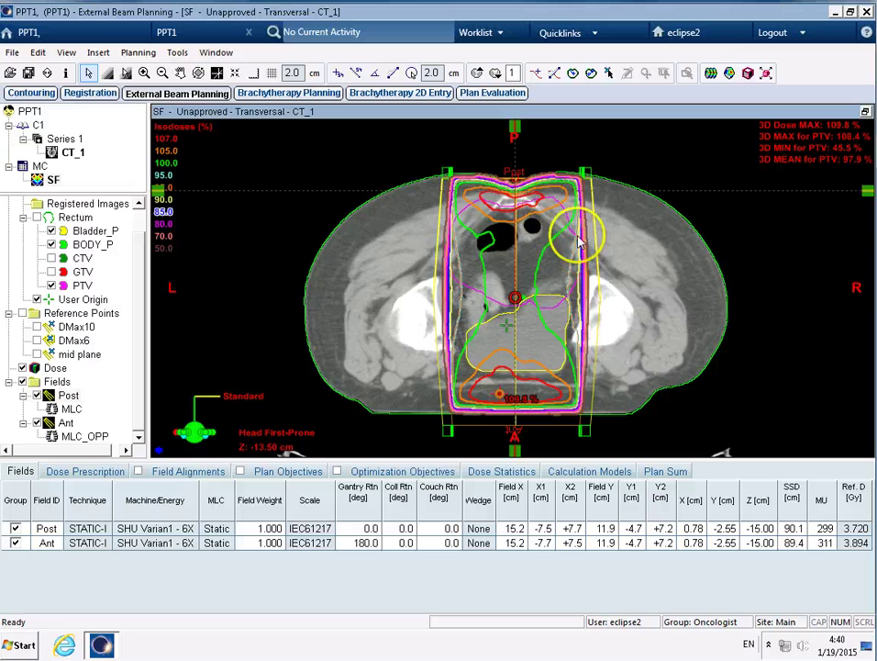
{"action": "left_click", "coordinate": [137, 53]}
{"action": "left_click", "coordinate": [173, 302]}
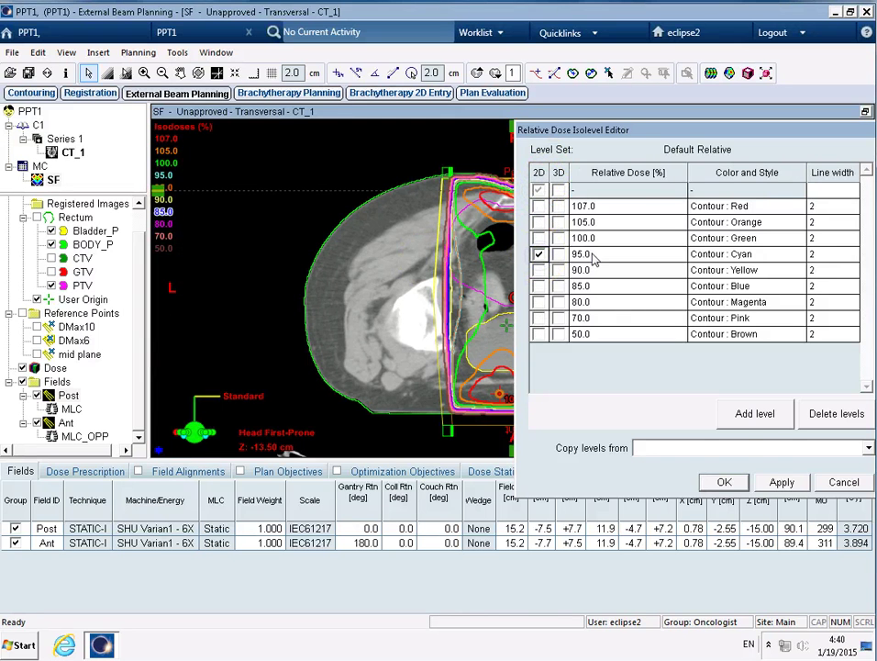
{"action": "left_click", "coordinate": [724, 483]}
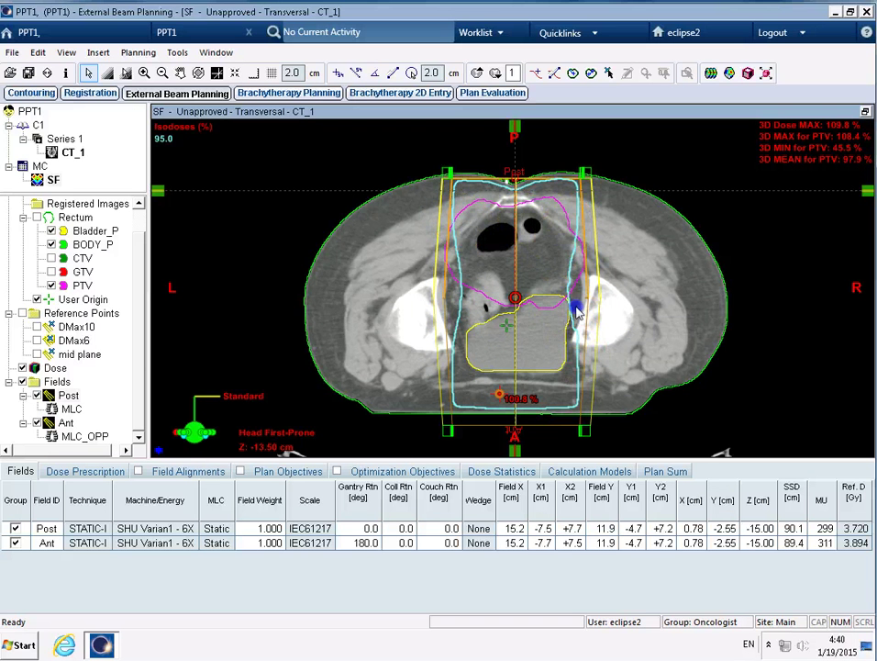
Check the 95% isodose coverage of the PTV across the transversal slices, then restore the four-view layout.
{"action": "scroll", "coordinate": [579, 312], "scroll_direction": "down", "scroll_amount": 4}
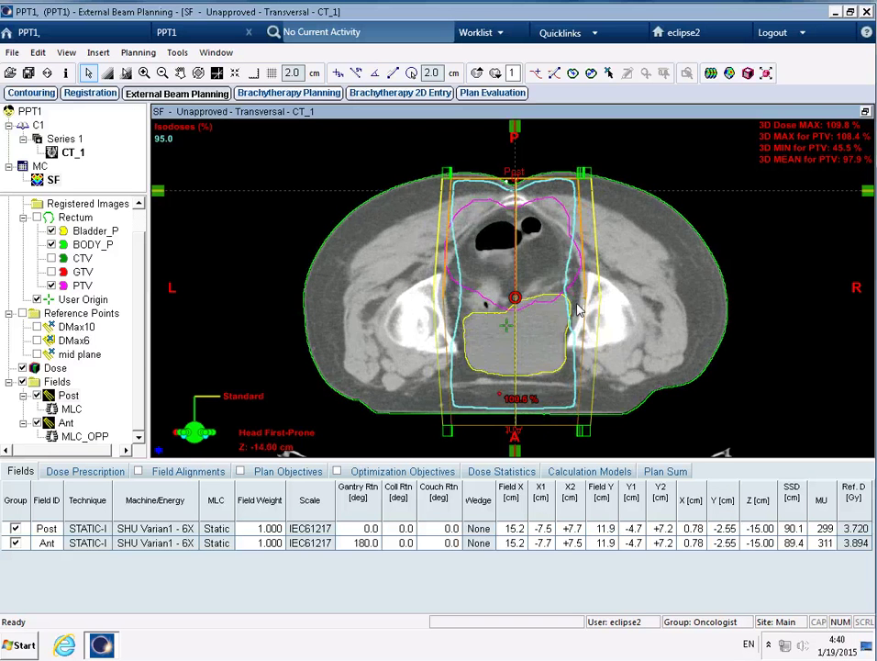
{"action": "scroll", "coordinate": [578, 312], "scroll_direction": "down", "scroll_amount": 2}
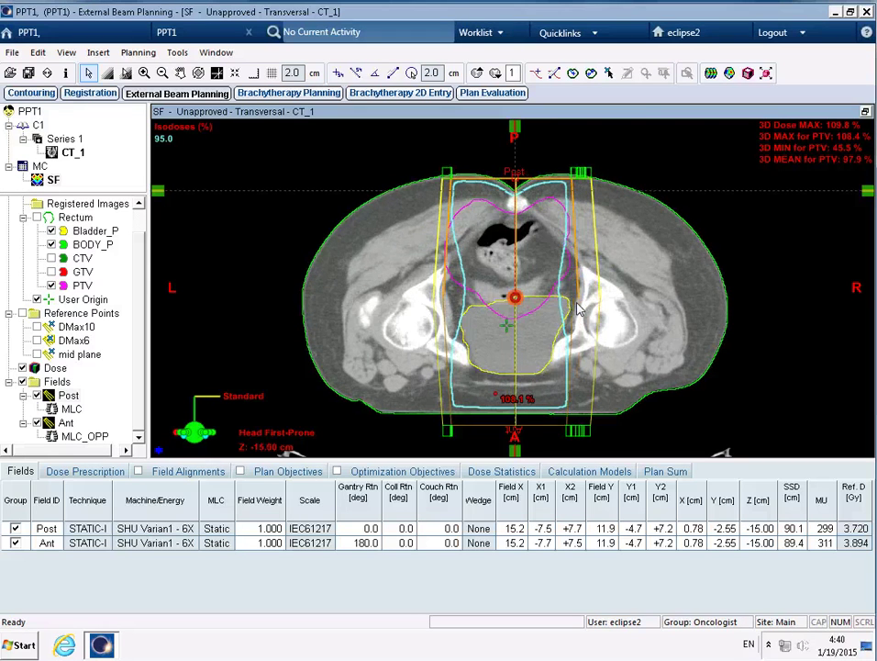
{"action": "scroll", "coordinate": [579, 312], "scroll_direction": "up", "scroll_amount": 2}
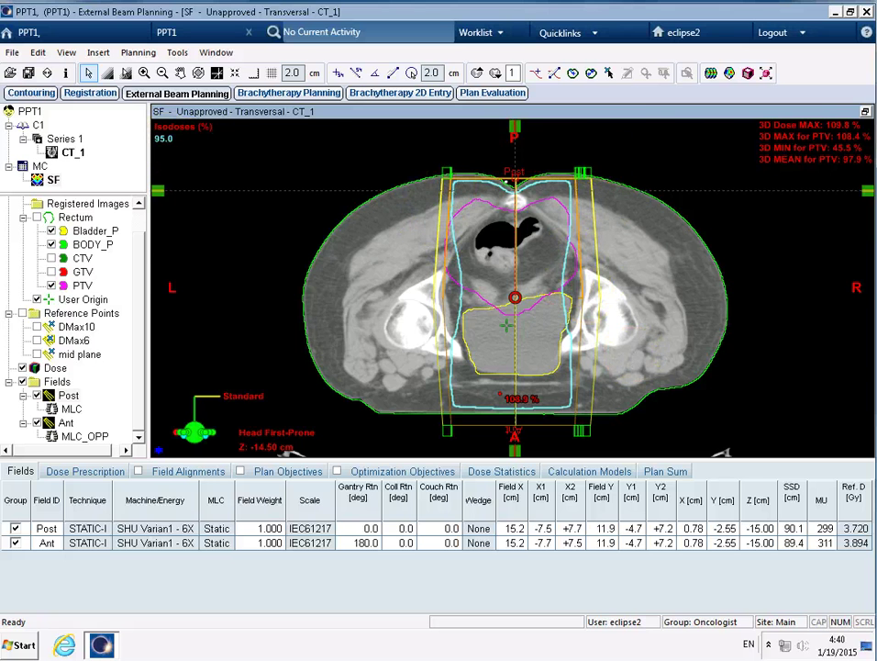
{"action": "left_click", "coordinate": [867, 112]}
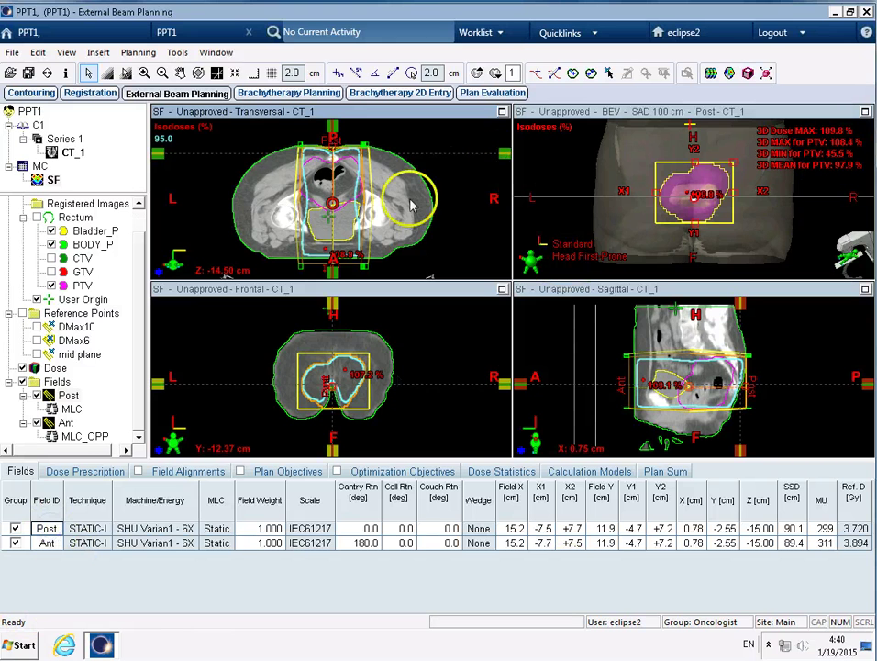
Check the 95% isodose coverage of the PTV in the transversal slices around Z -14.50 cm in the four-view layout.
{"action": "scroll", "coordinate": [411, 206], "scroll_direction": "down", "scroll_amount": 2}
{"action": "scroll", "coordinate": [411, 206], "scroll_direction": "up", "scroll_amount": 7}
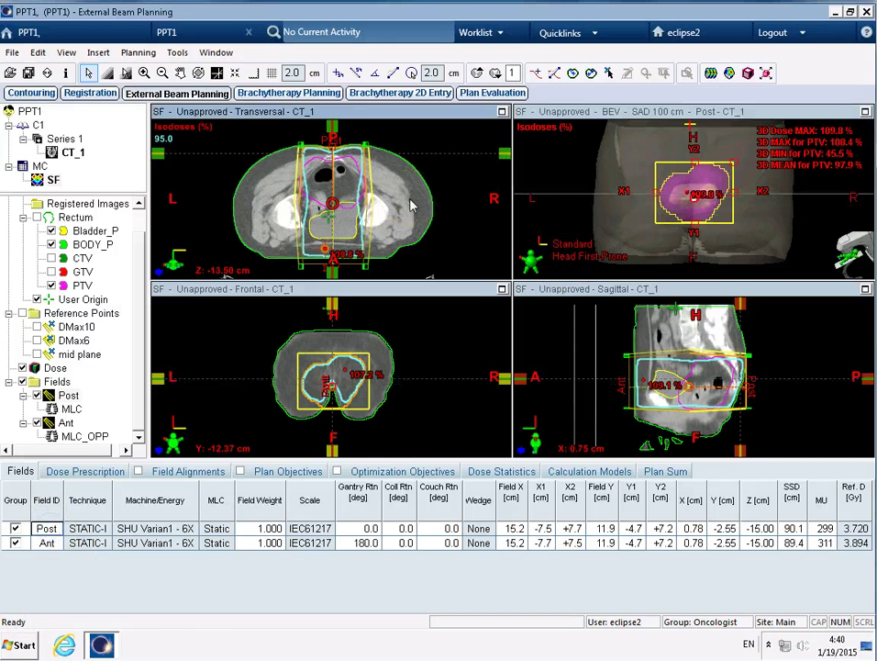
{"action": "scroll", "coordinate": [412, 206], "scroll_direction": "down", "scroll_amount": 3}
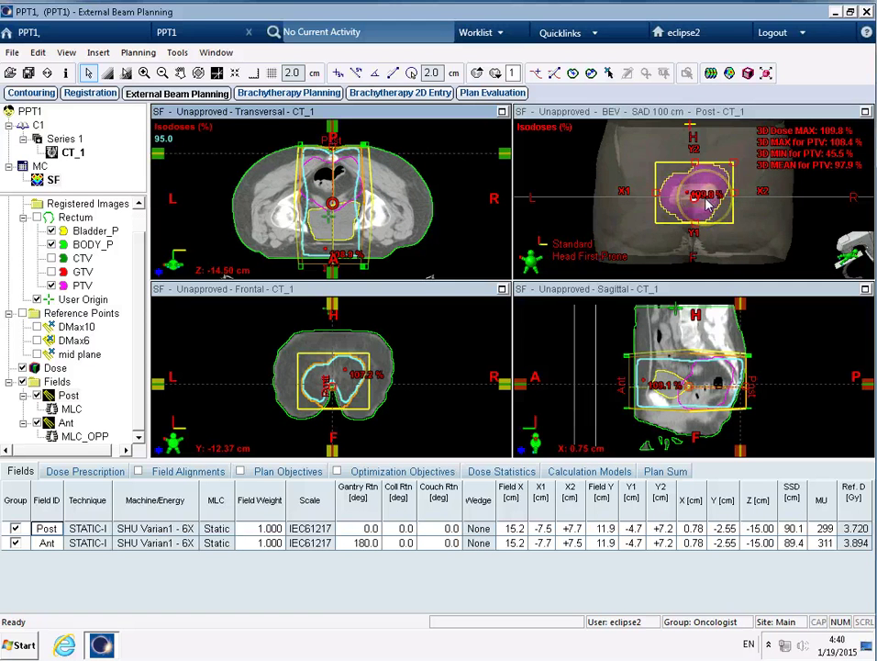
Fit the Post field's MLC to the PTV with a 0.5 cm circular margin and optimized collimator jaws, and recalculate the dose.
{"action": "left_click", "coordinate": [866, 111]}
{"action": "left_click", "coordinate": [48, 542]}
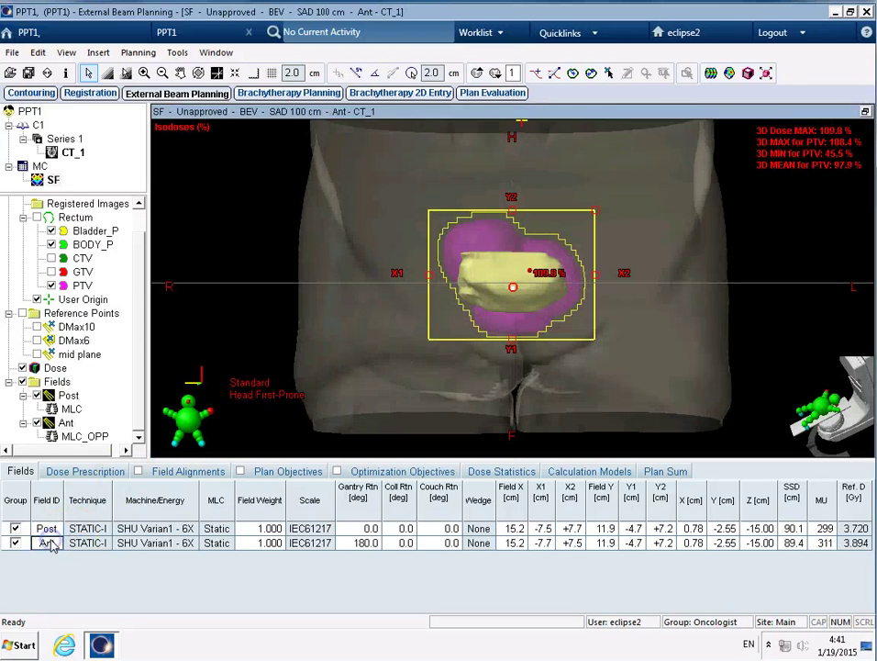
{"action": "left_click", "coordinate": [46, 528]}
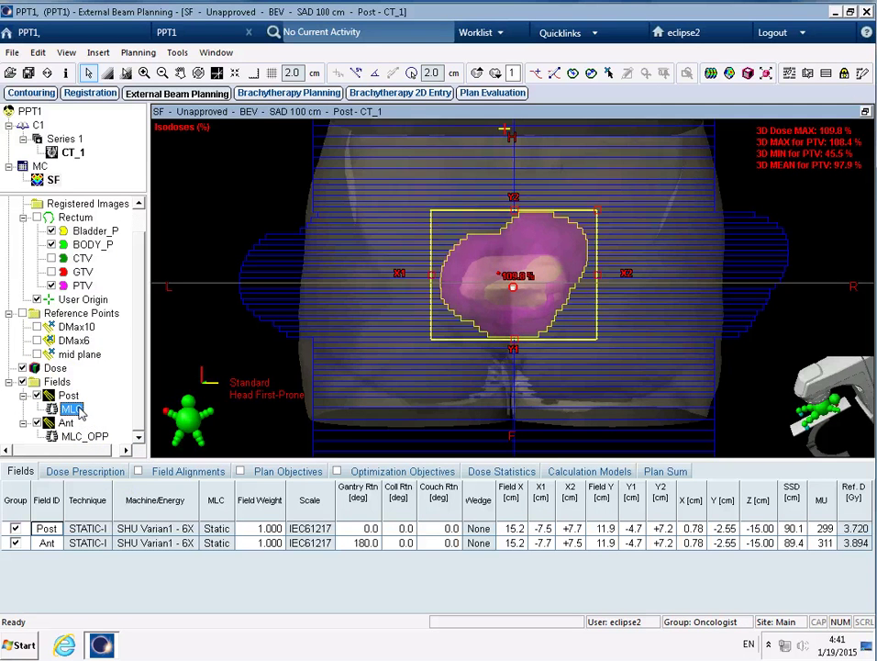
{"action": "right_click", "coordinate": [81, 413]}
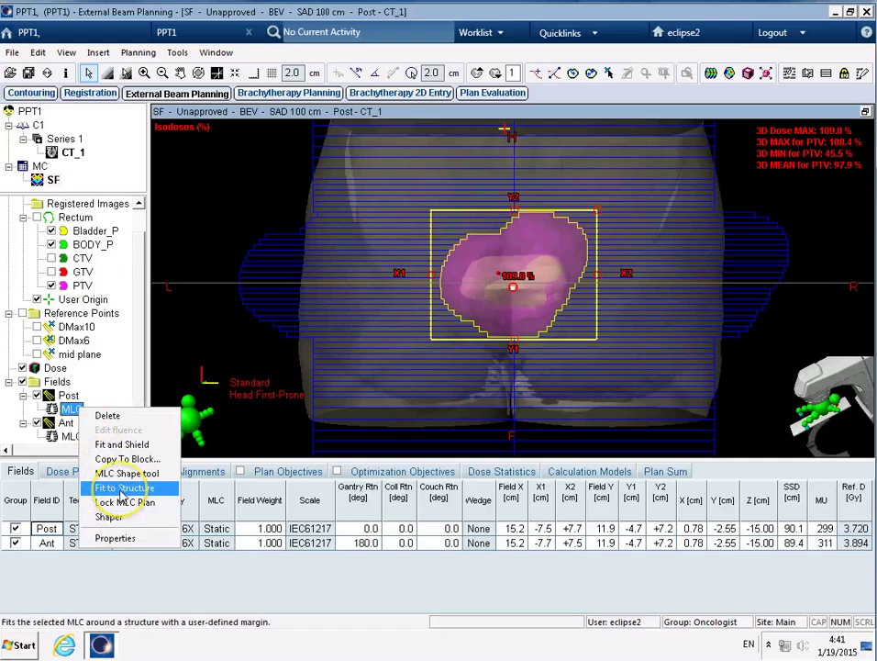
{"action": "left_click", "coordinate": [121, 491]}
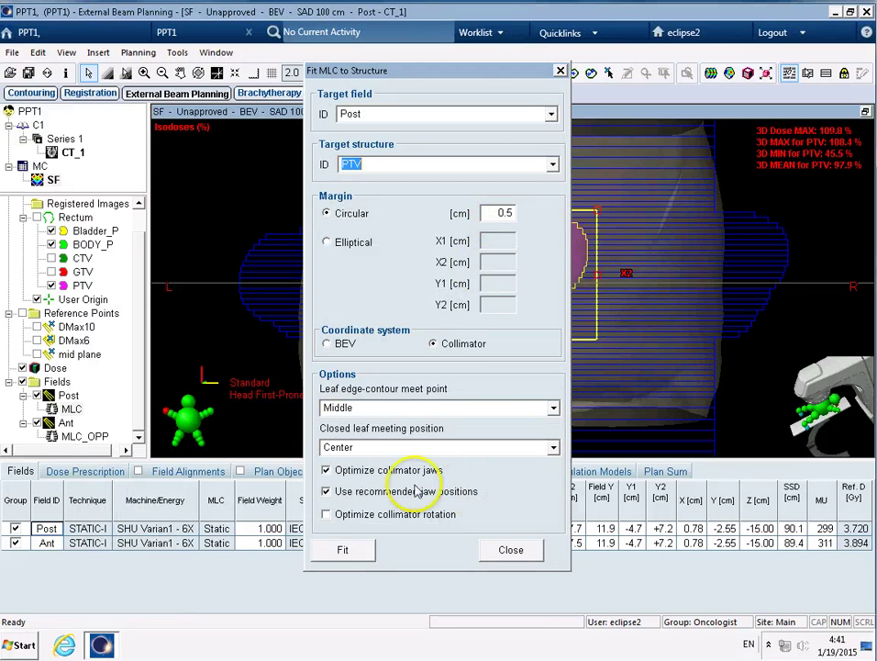
{"action": "left_click", "coordinate": [340, 548]}
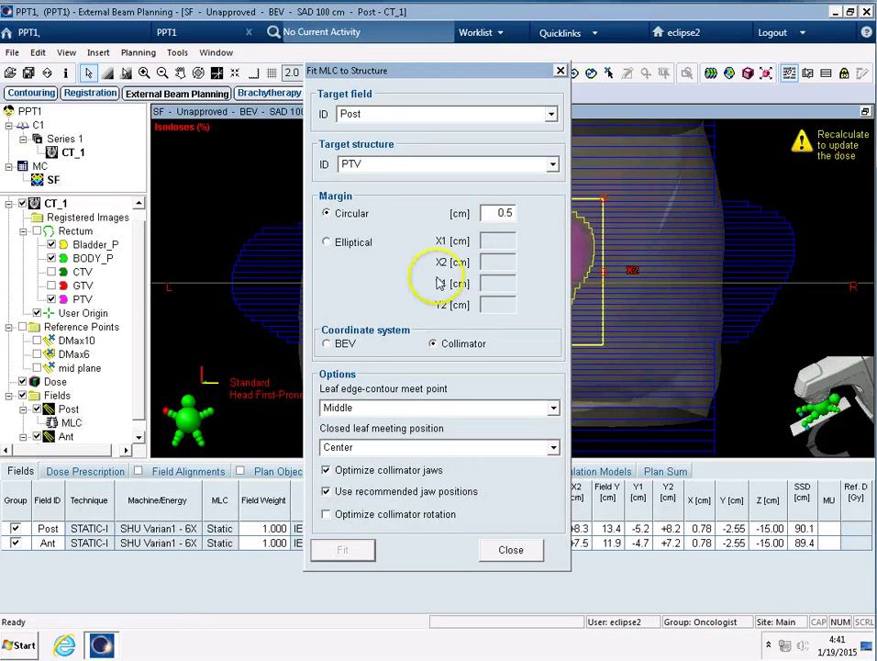
{"action": "left_click", "coordinate": [513, 550]}
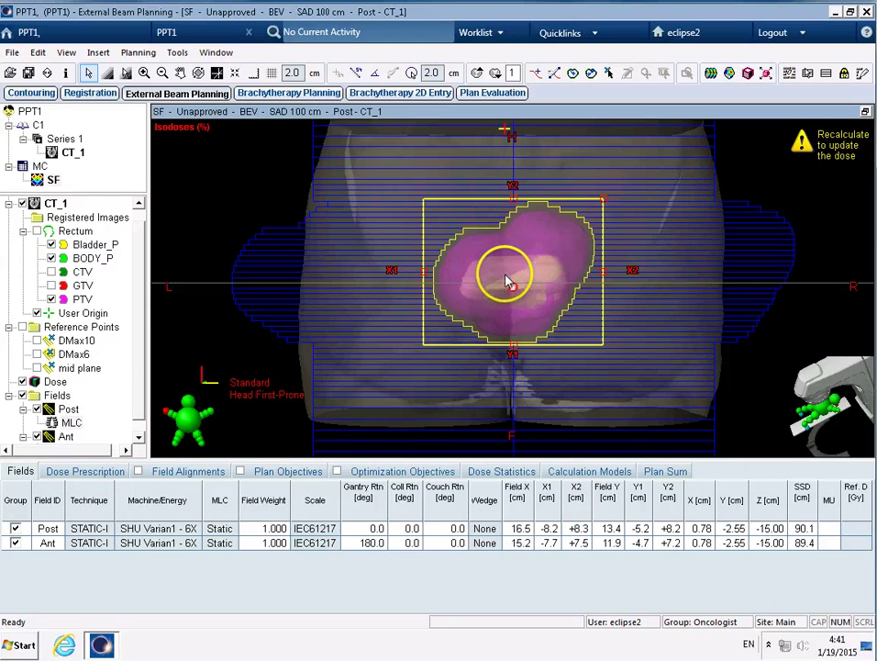
{"action": "key", "text": "F5"}
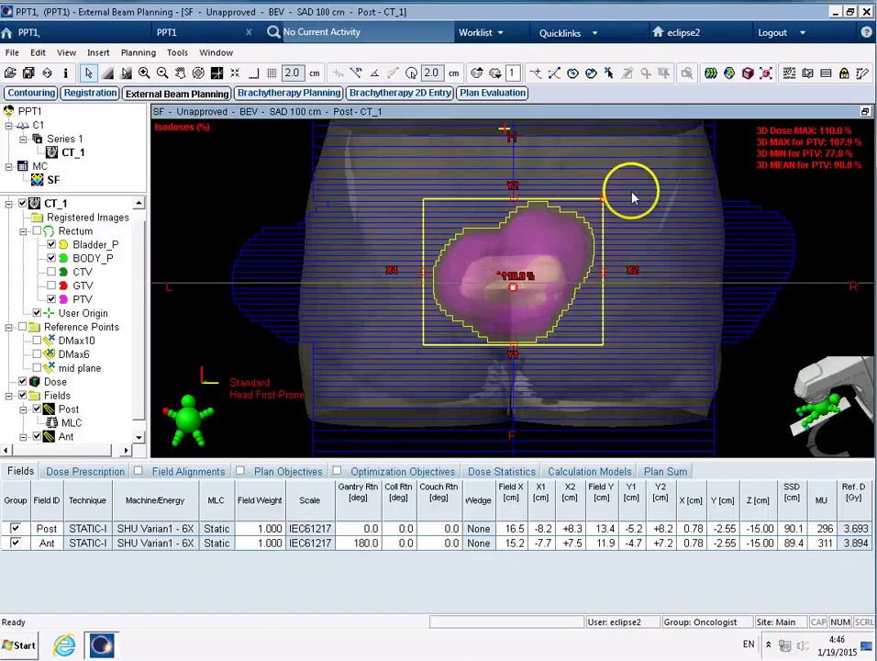
{"action": "left_click", "coordinate": [866, 112]}
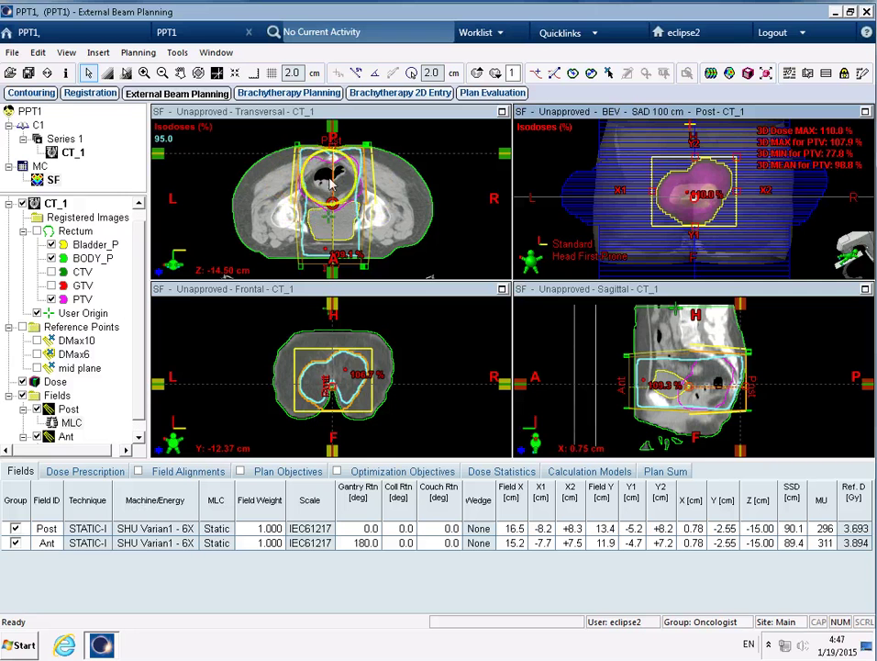
Pull the Post field's X2-side MLC leaves near the central axis outward, away from the PTV, in the enlarged beam's eye view.
{"action": "left_click", "coordinate": [866, 113]}
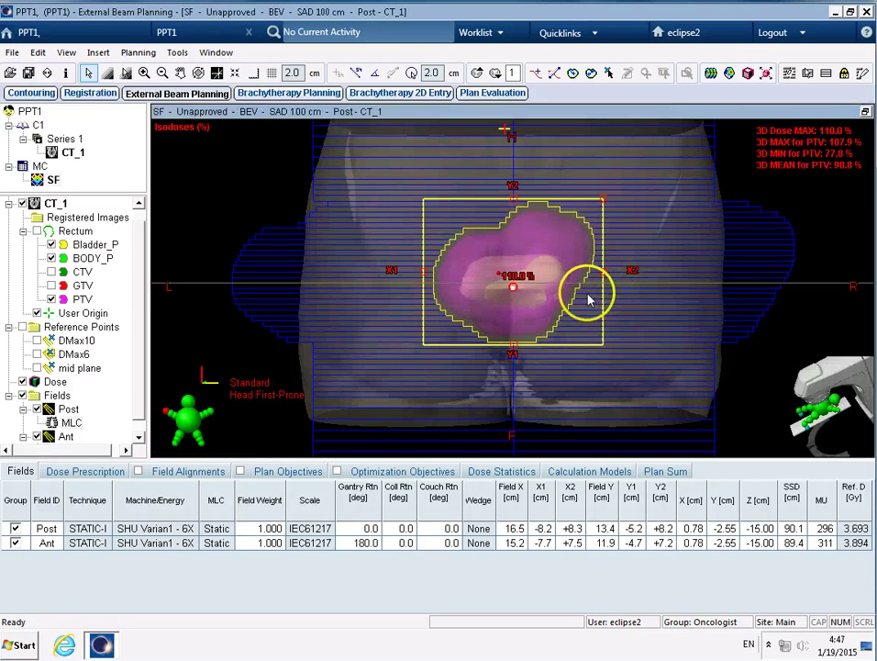
{"action": "left_click", "coordinate": [143, 73]}
{"action": "left_click_drag", "start_coordinate": [394, 180], "coordinate": [660, 388]}
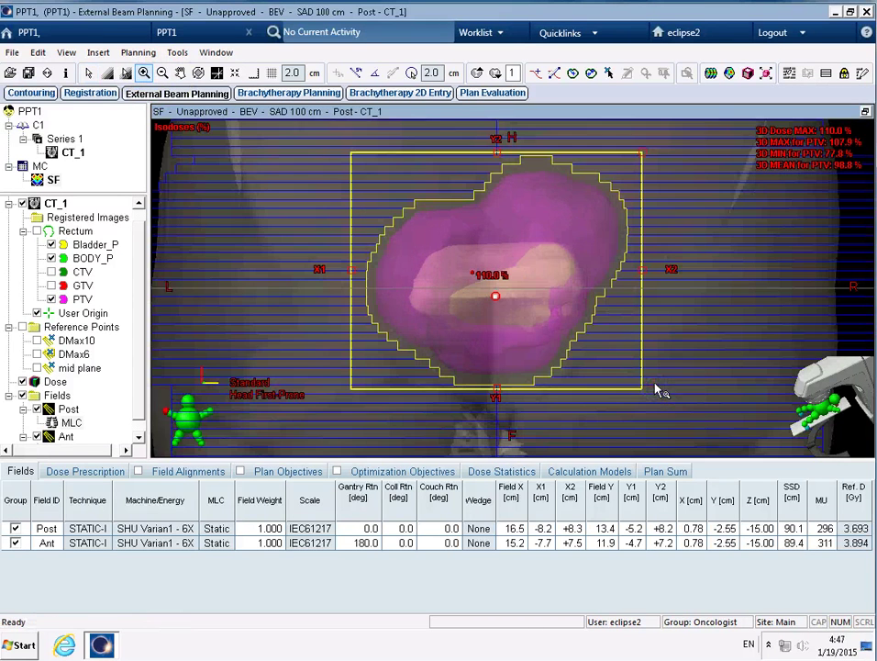
{"action": "left_click", "coordinate": [88, 72]}
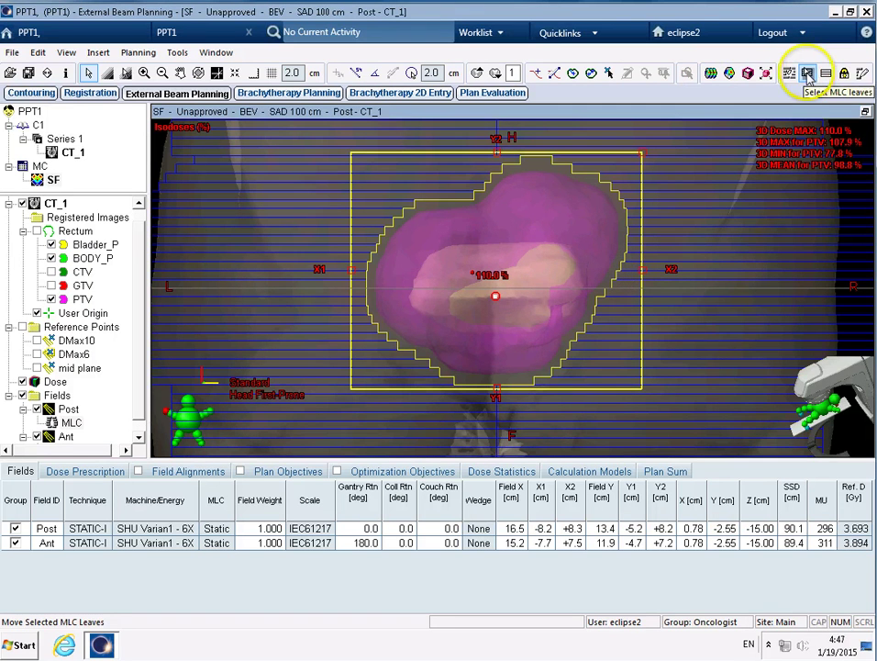
{"action": "left_click", "coordinate": [808, 77]}
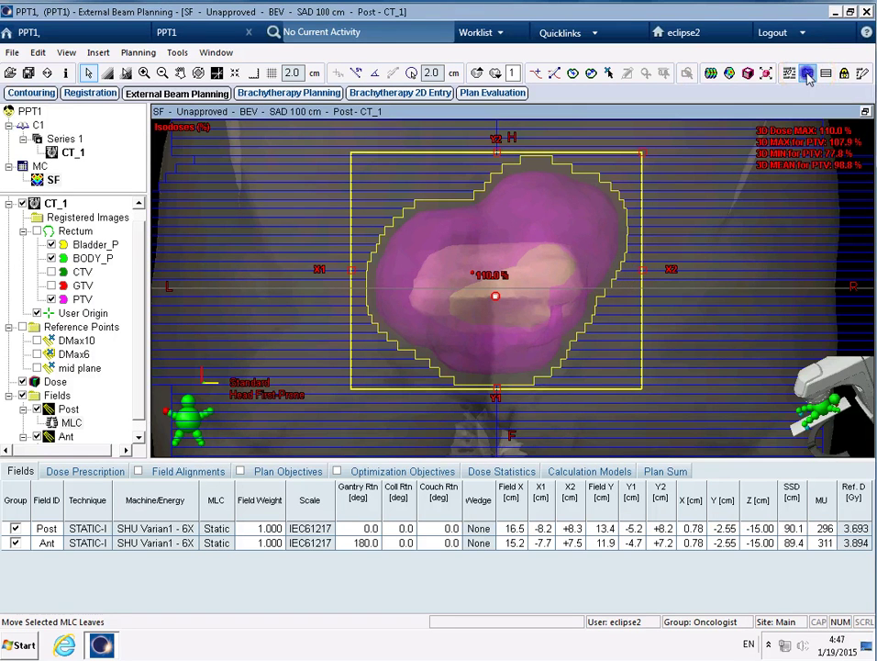
{"action": "left_click", "coordinate": [627, 268]}
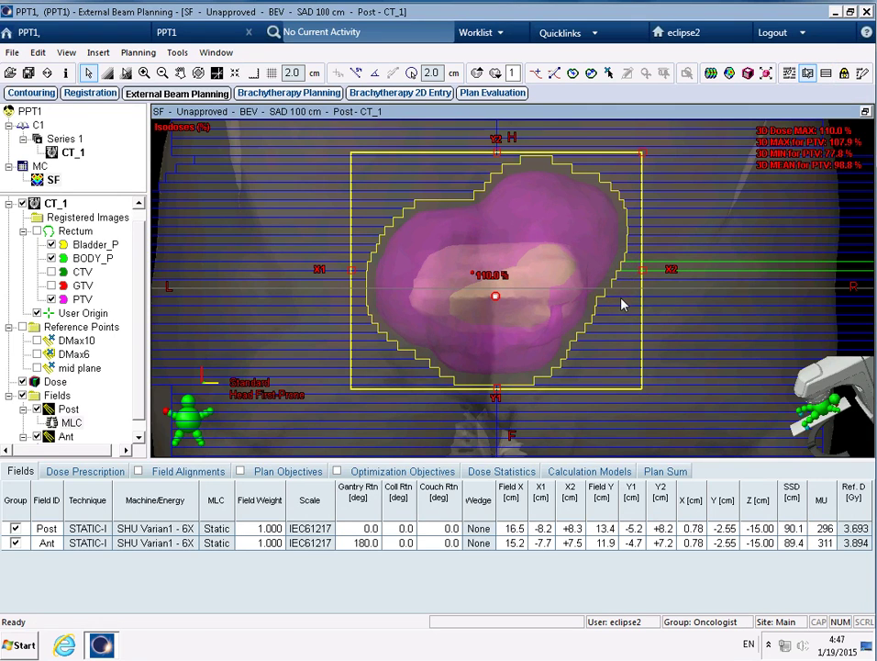
{"action": "left_click", "coordinate": [615, 308]}
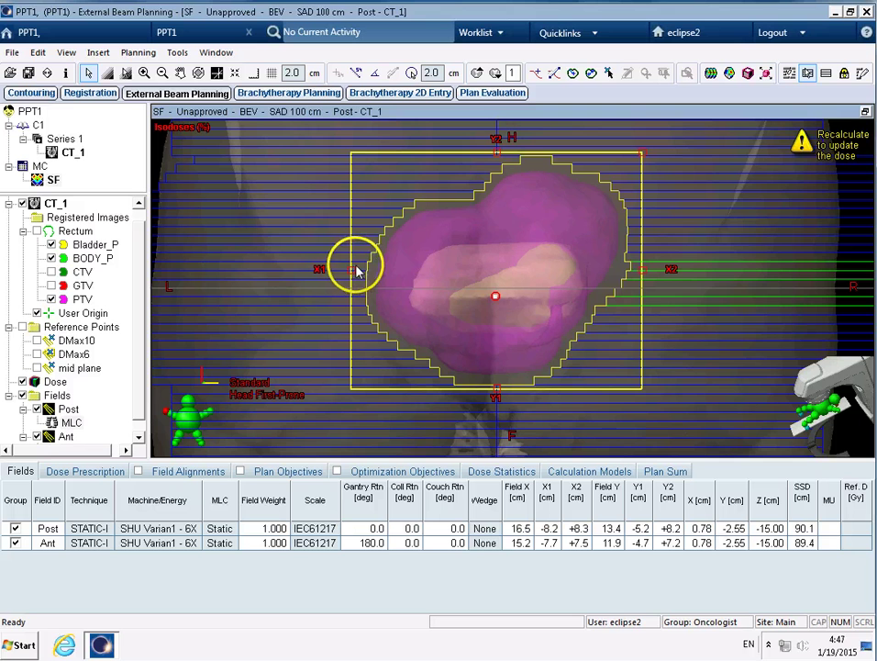
Pull the Post field's X1-side MLC leaves near the central axis outward to the jaw edge, and recalculate the dose.
{"action": "left_click_drag", "start_coordinate": [359, 272], "coordinate": [358, 300]}
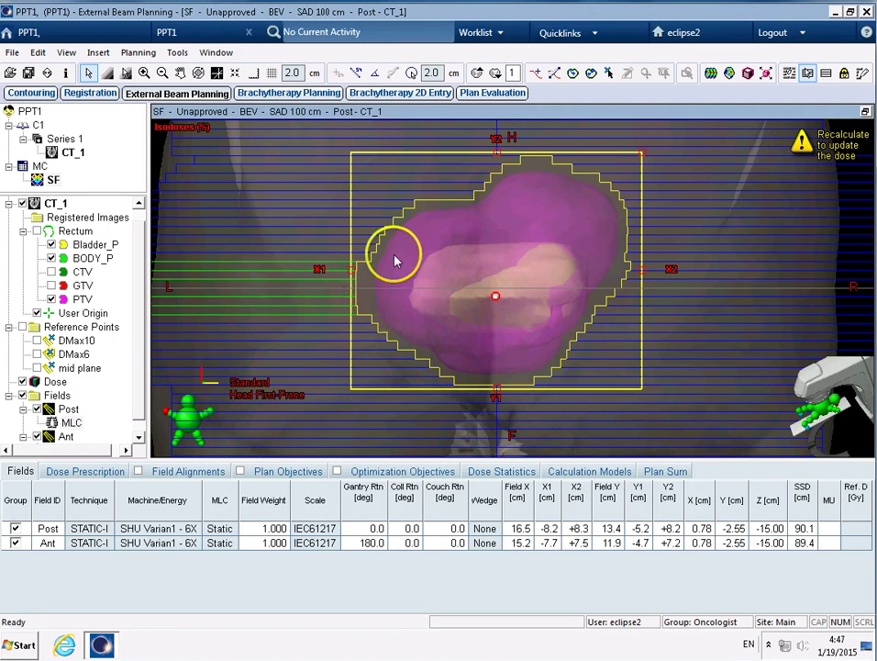
{"action": "key", "text": "F5"}
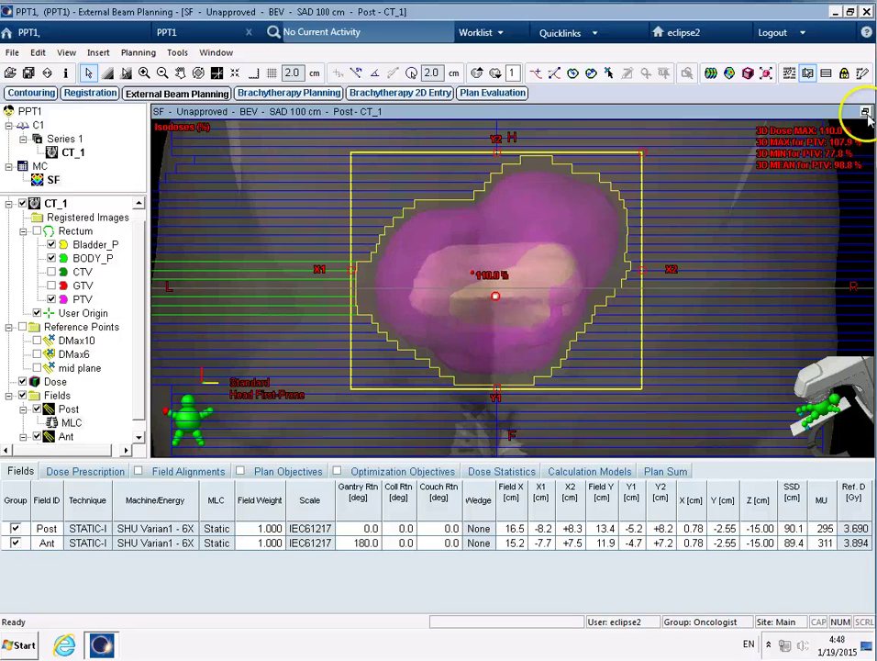
{"action": "left_click", "coordinate": [865, 112]}
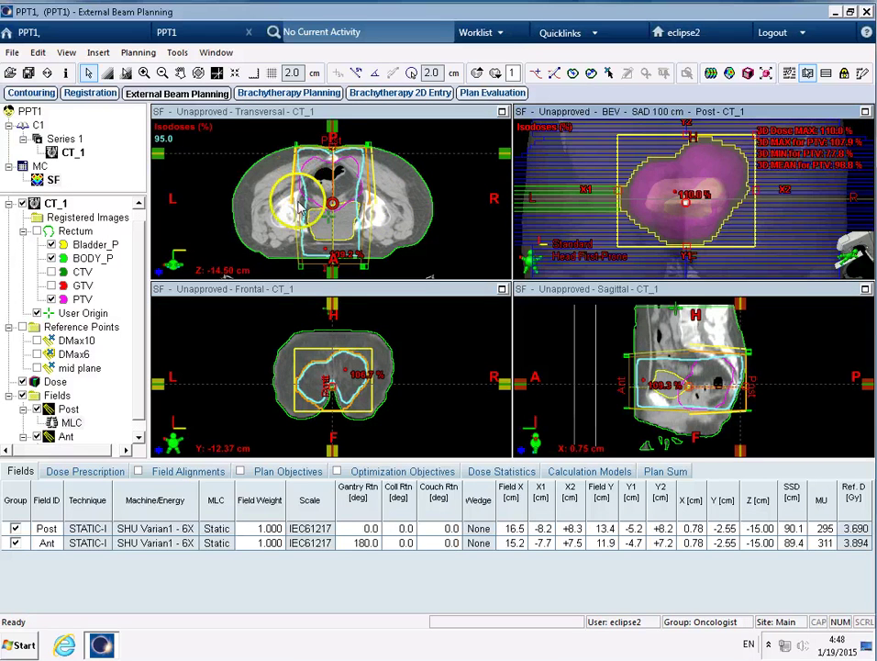
Check the 95% isodose coverage of the PTV in the enlarged transversal view through the slices between Z -9.50 and -15.00 cm.
{"action": "left_click", "coordinate": [503, 112]}
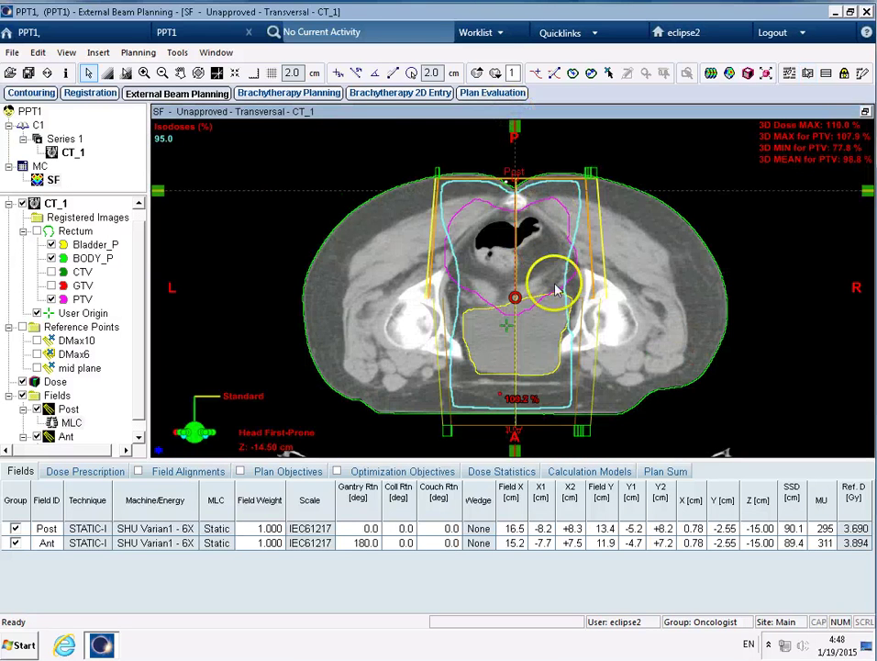
{"action": "left_click", "coordinate": [482, 324]}
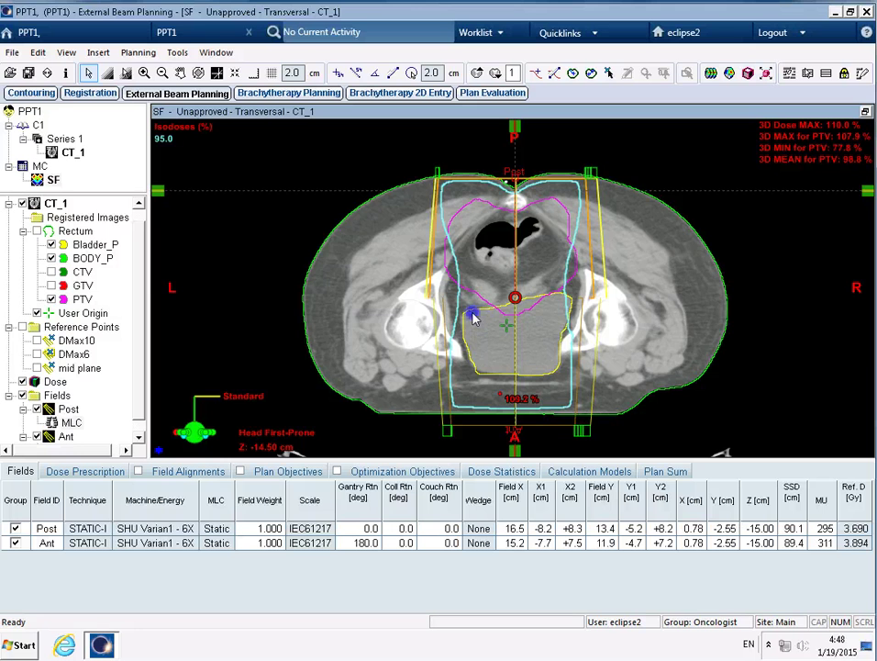
{"action": "scroll", "coordinate": [474, 319], "scroll_direction": "up", "scroll_amount": 2}
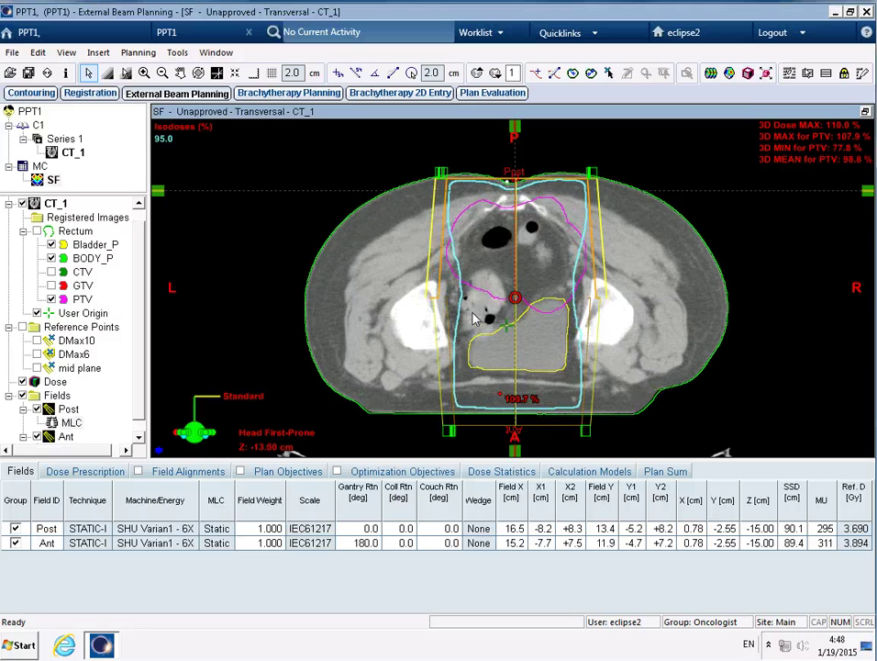
{"action": "scroll", "coordinate": [595, 234], "scroll_direction": "up", "scroll_amount": 2}
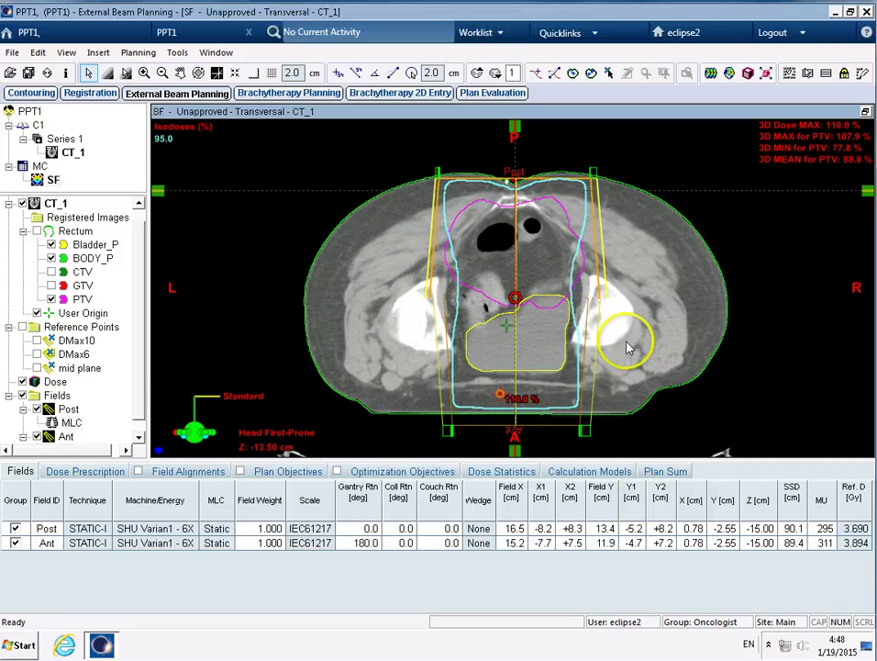
{"action": "scroll", "coordinate": [626, 345], "scroll_direction": "up", "scroll_amount": 6}
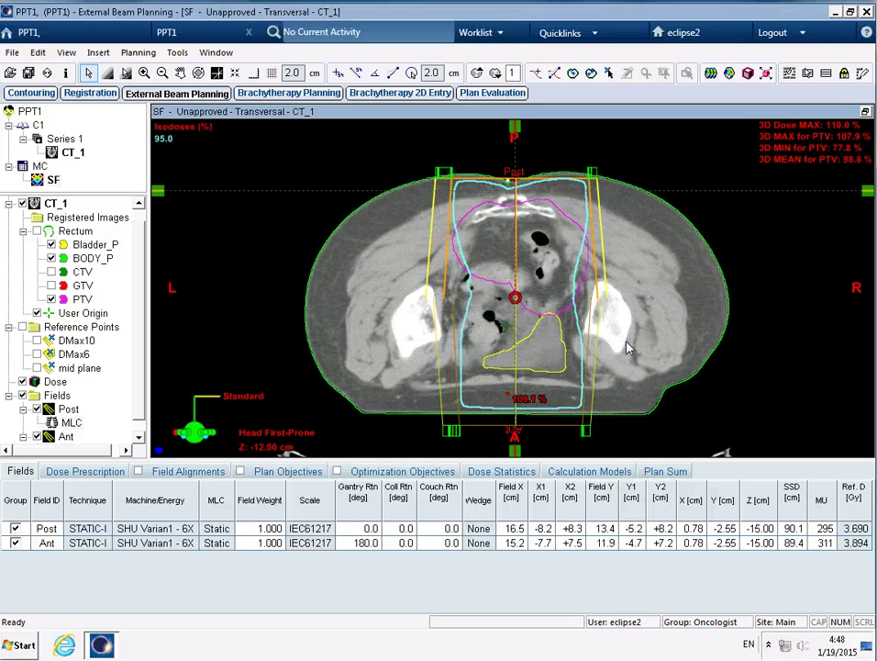
{"action": "scroll", "coordinate": [626, 345], "scroll_direction": "up", "scroll_amount": 2}
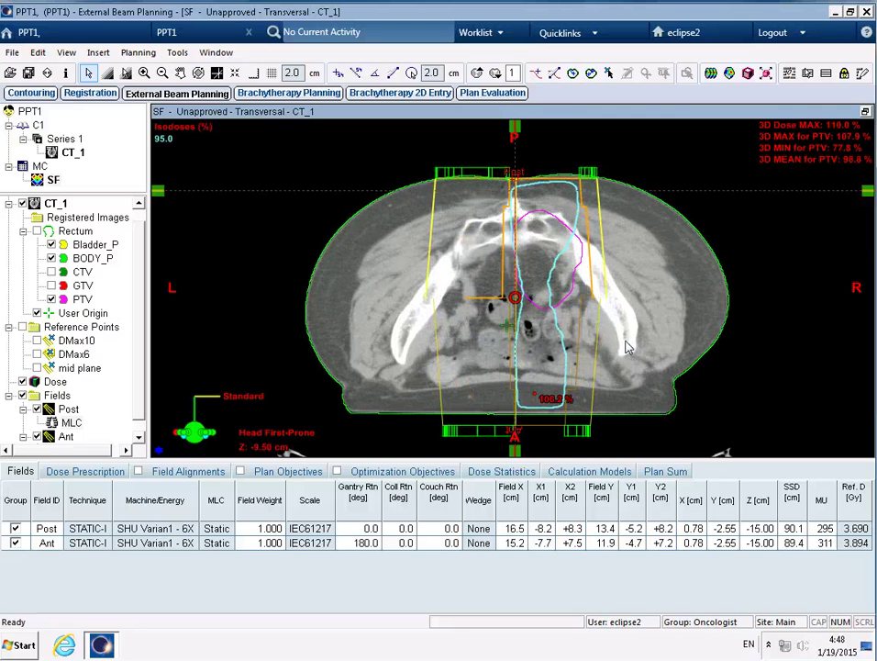
{"action": "scroll", "coordinate": [627, 346], "scroll_direction": "down", "scroll_amount": 8}
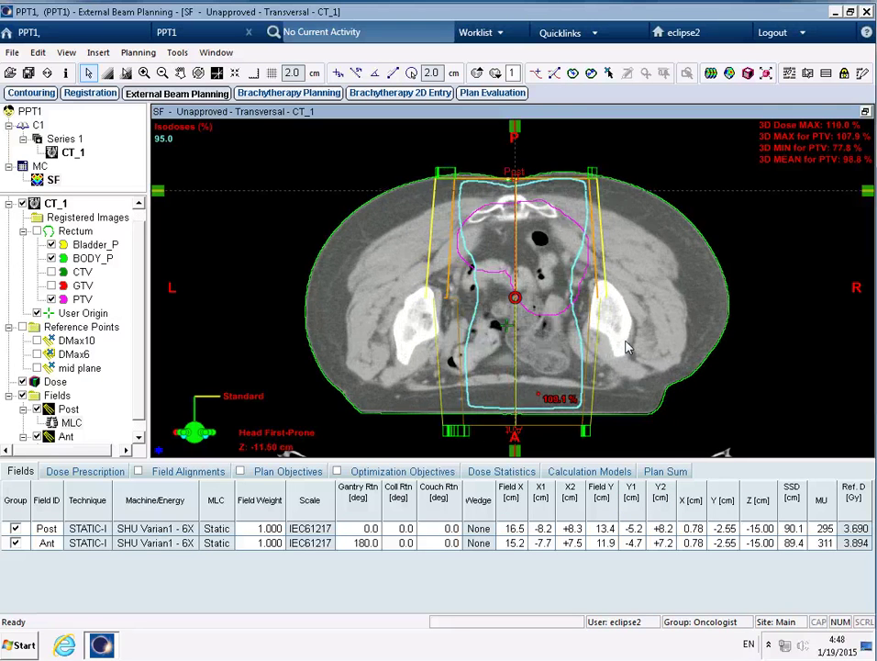
{"action": "scroll", "coordinate": [627, 345], "scroll_direction": "down", "scroll_amount": 3}
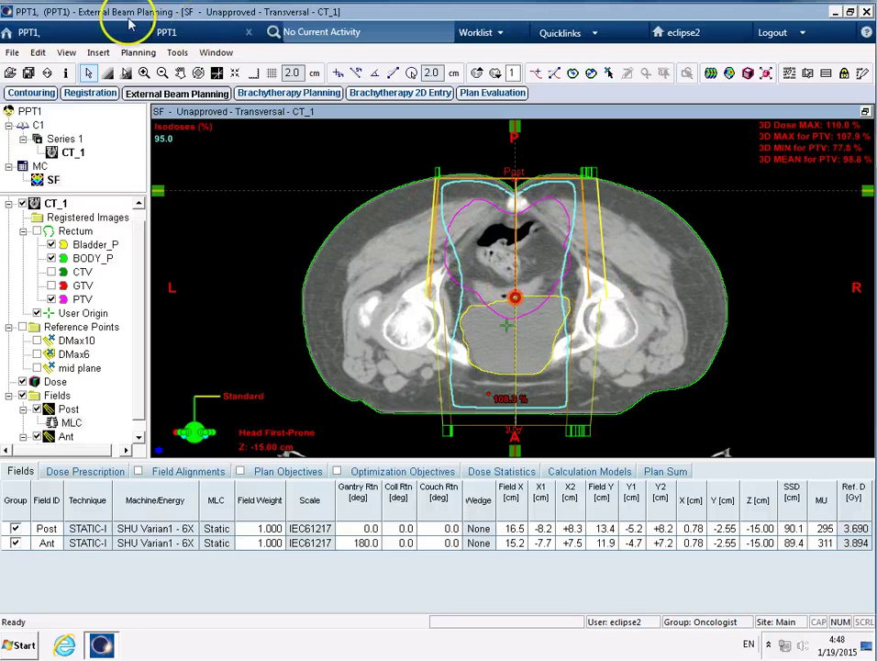
Add the 90.0% yellow and 100.0% green isodose levels to the 2D dose display.
{"action": "left_click", "coordinate": [138, 53]}
{"action": "left_click", "coordinate": [200, 299]}
{"action": "left_click", "coordinate": [539, 270]}
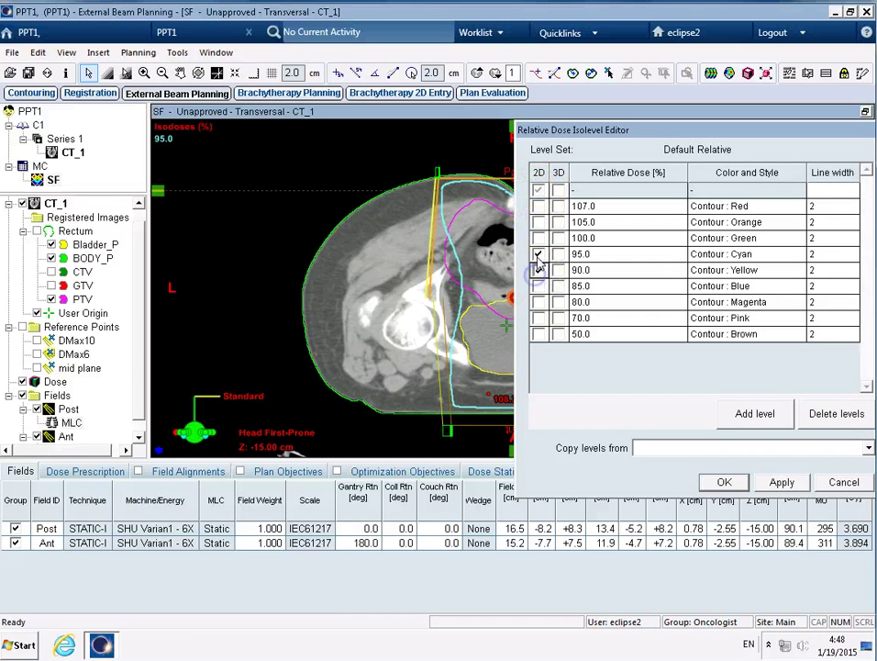
{"action": "left_click", "coordinate": [539, 239]}
{"action": "left_click", "coordinate": [724, 482]}
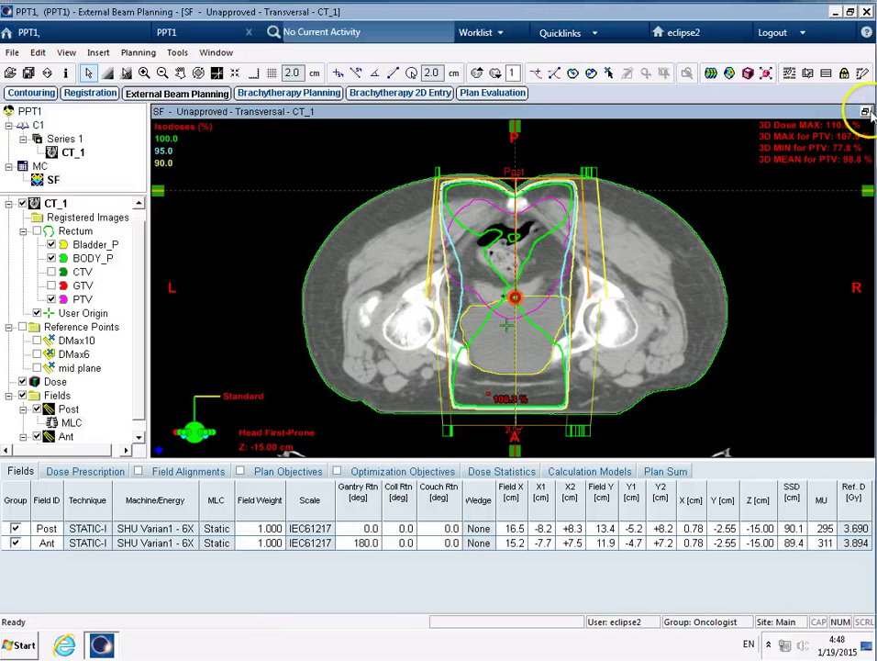
Replace the Post field's beam's eye view with the dose volume histogram and examine the PTV curve at full size.
{"action": "left_click", "coordinate": [865, 112]}
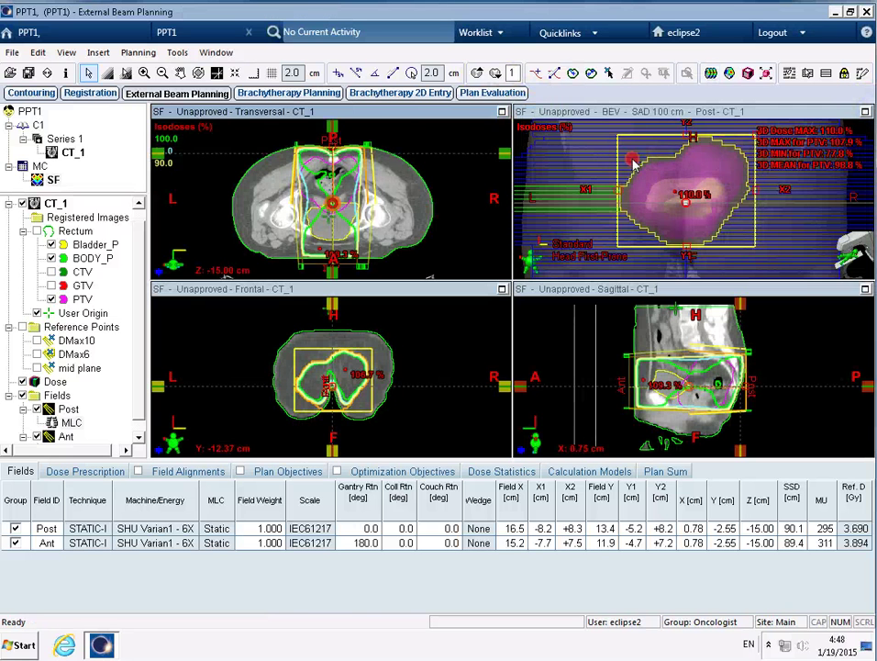
{"action": "right_click", "coordinate": [634, 163]}
{"action": "left_click", "coordinate": [640, 171]}
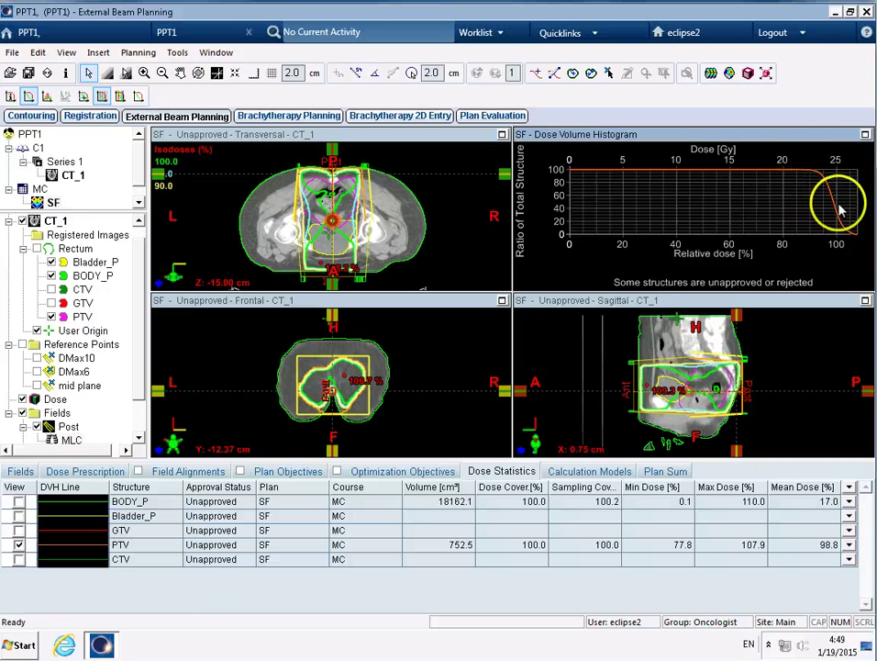
{"action": "left_click", "coordinate": [865, 135]}
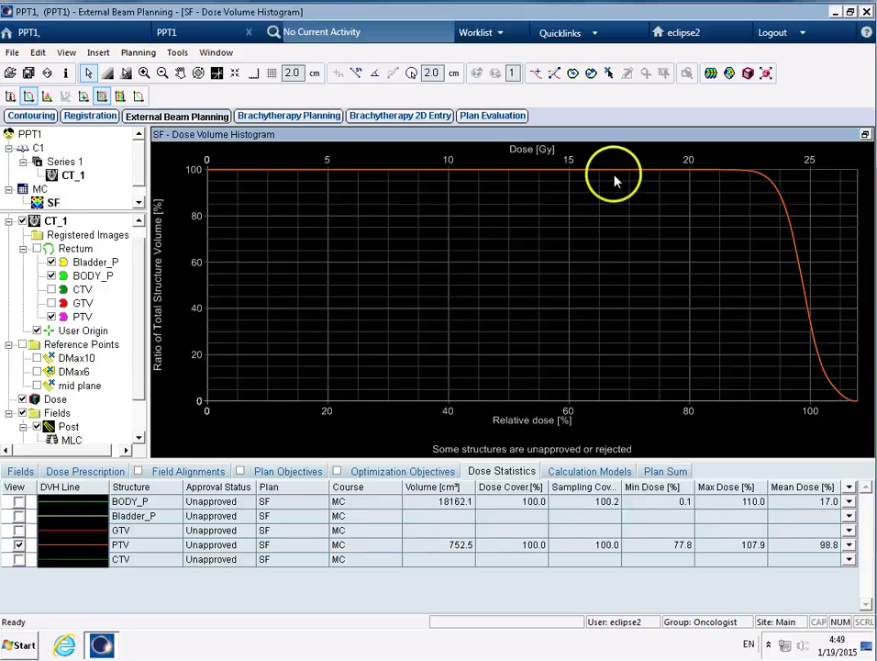
{"action": "left_click", "coordinate": [866, 135]}
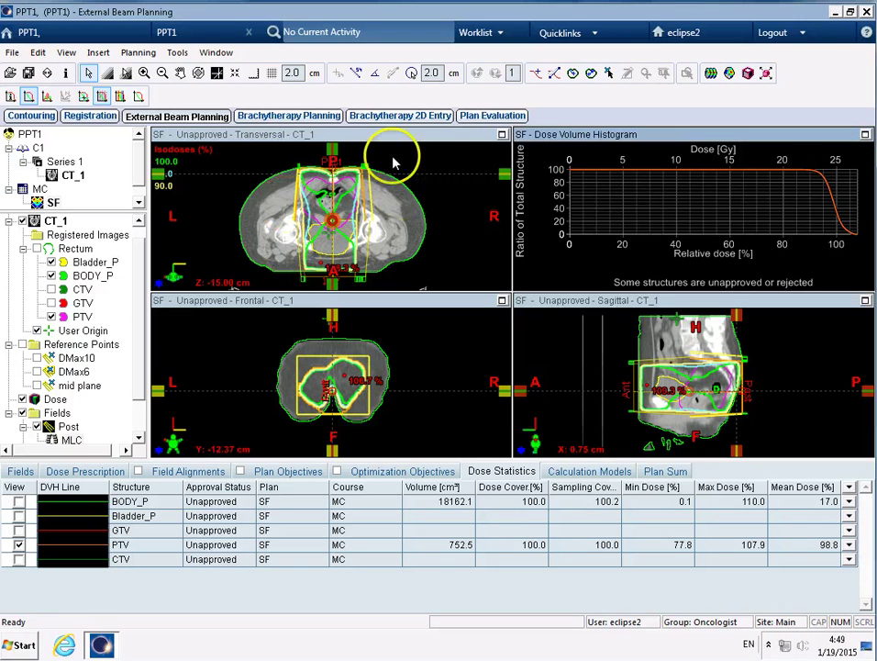